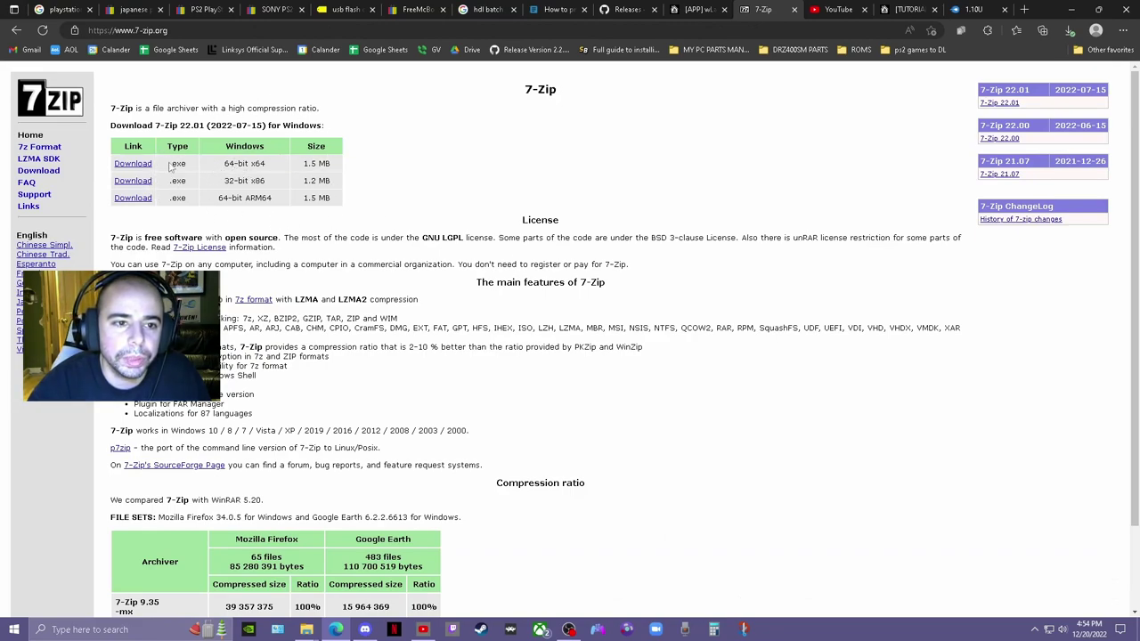
- Download the 64-bit x64 Windows installer of 7-Zip 22.01 and run 7z2201-x64.exe from the Downloads folder
{"action": "left_click", "coordinate": [139, 170]}
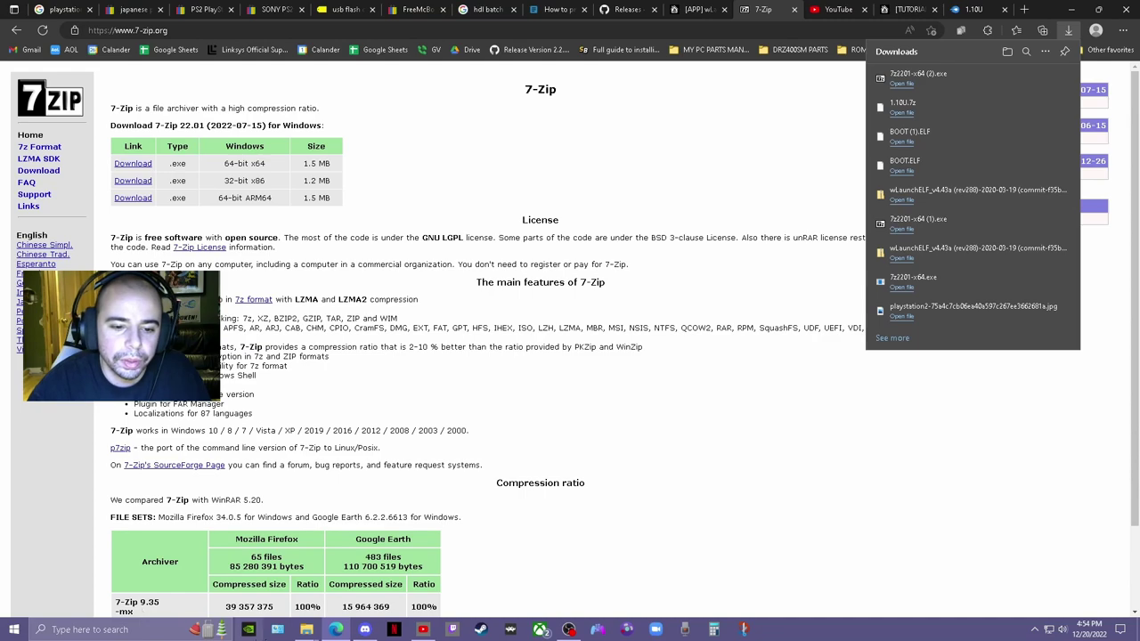
{"action": "mouse_move", "coordinate": [307, 629]}
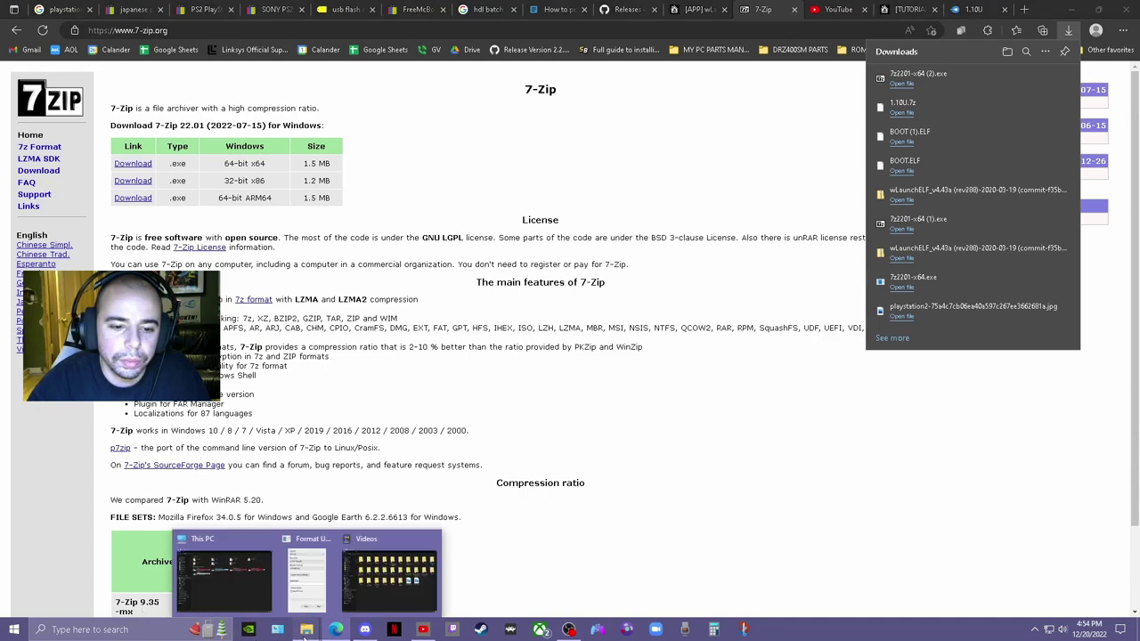
{"action": "left_click", "coordinate": [251, 585]}
{"action": "left_click", "coordinate": [292, 129]}
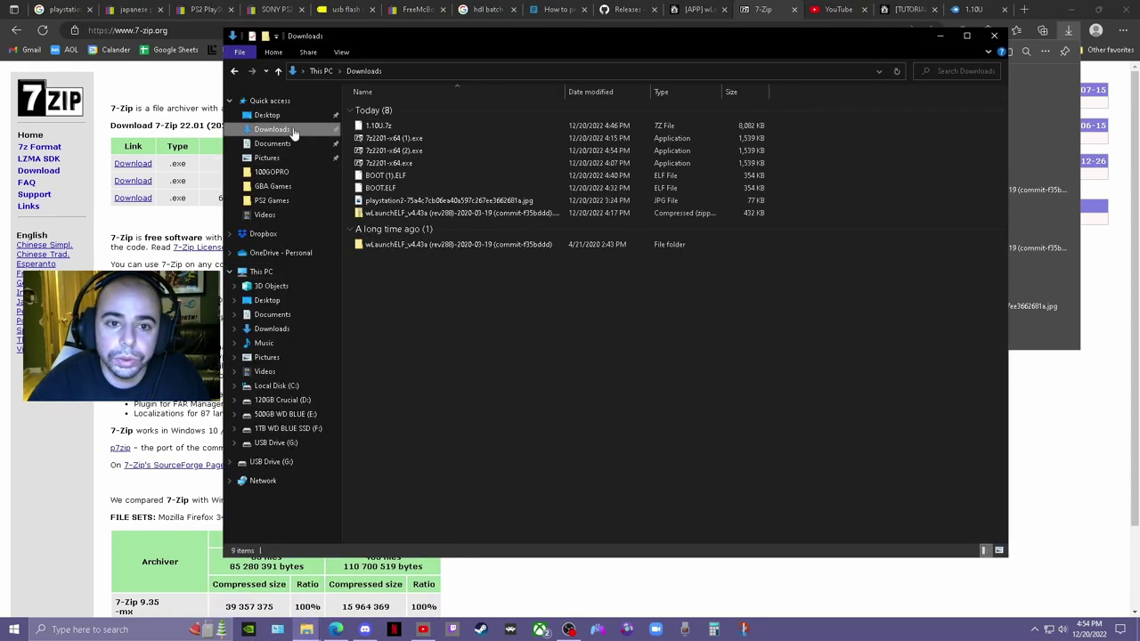
{"action": "right_click", "coordinate": [386, 164]}
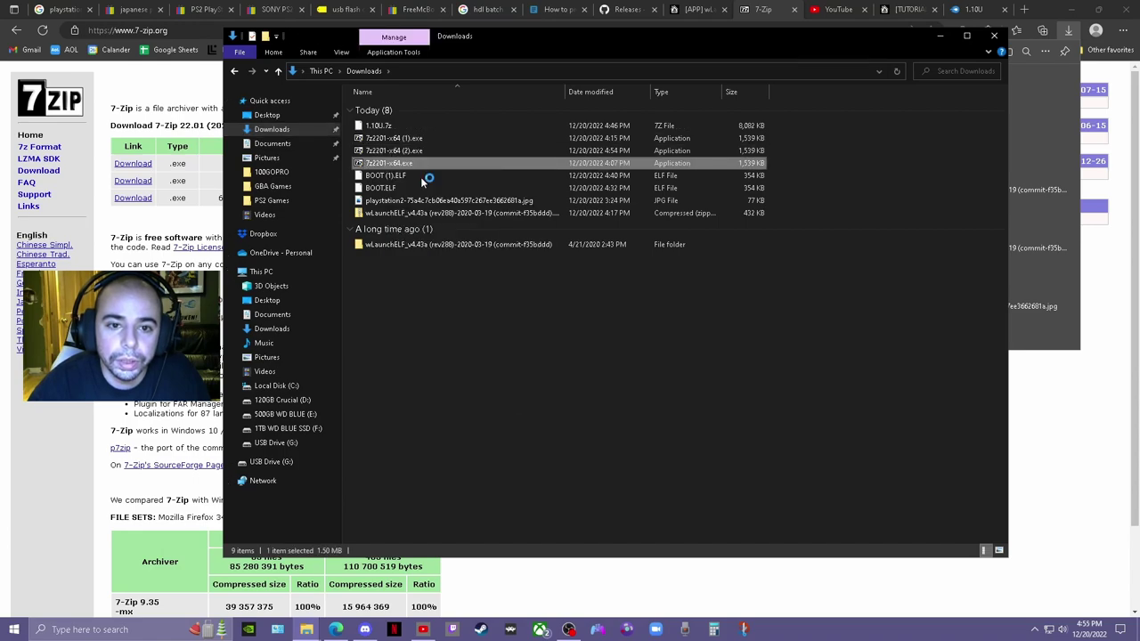
{"action": "left_click", "coordinate": [421, 181]}
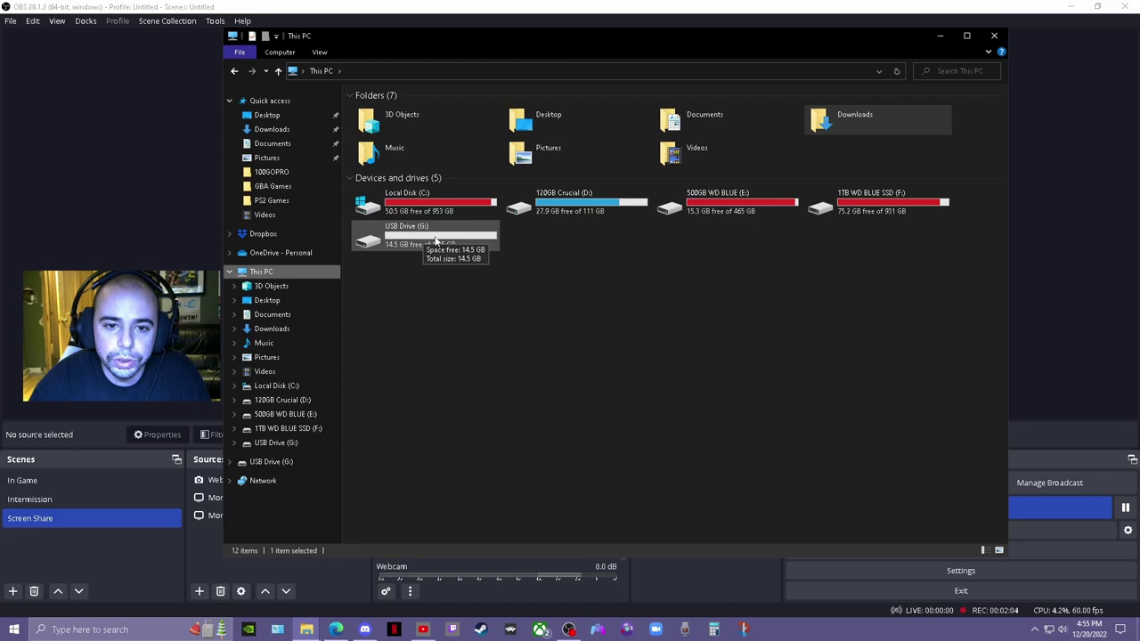
- Open the format settings for USB Drive (G:) and choose FAT32 as the file system
{"action": "right_click", "coordinate": [427, 240]}
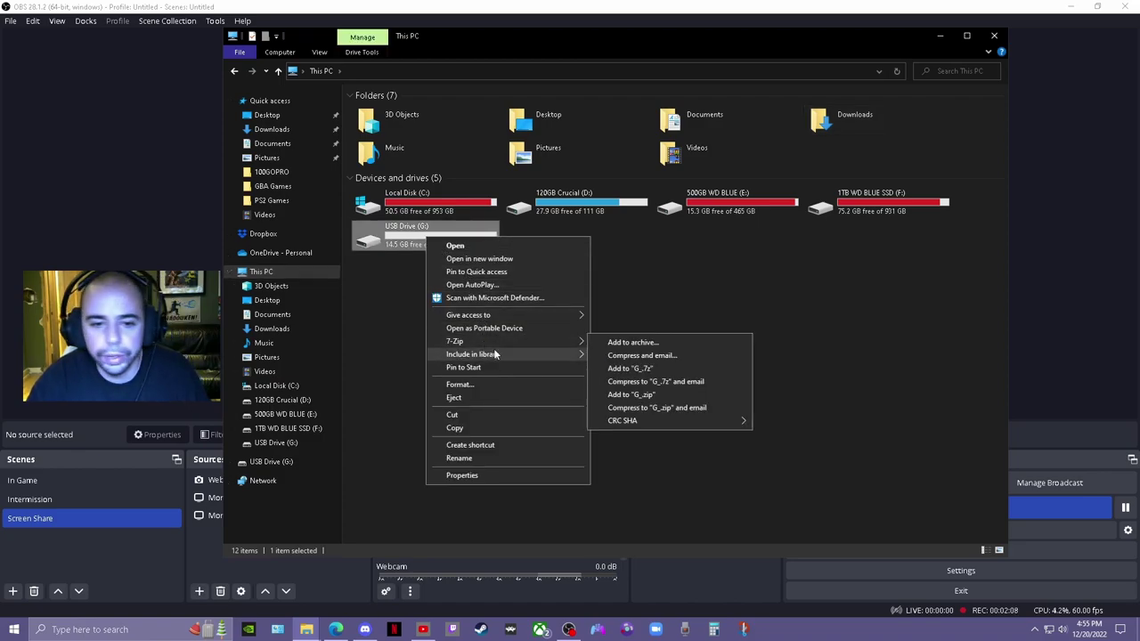
{"action": "left_click", "coordinate": [479, 384]}
{"action": "left_click", "coordinate": [397, 219]}
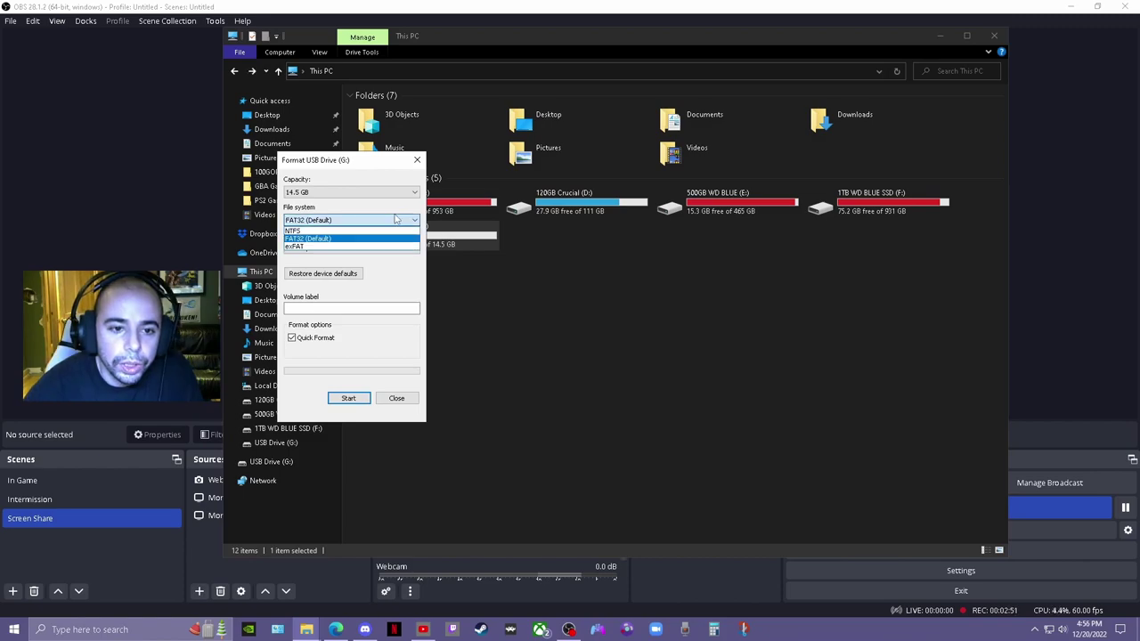
{"action": "left_click", "coordinate": [322, 238]}
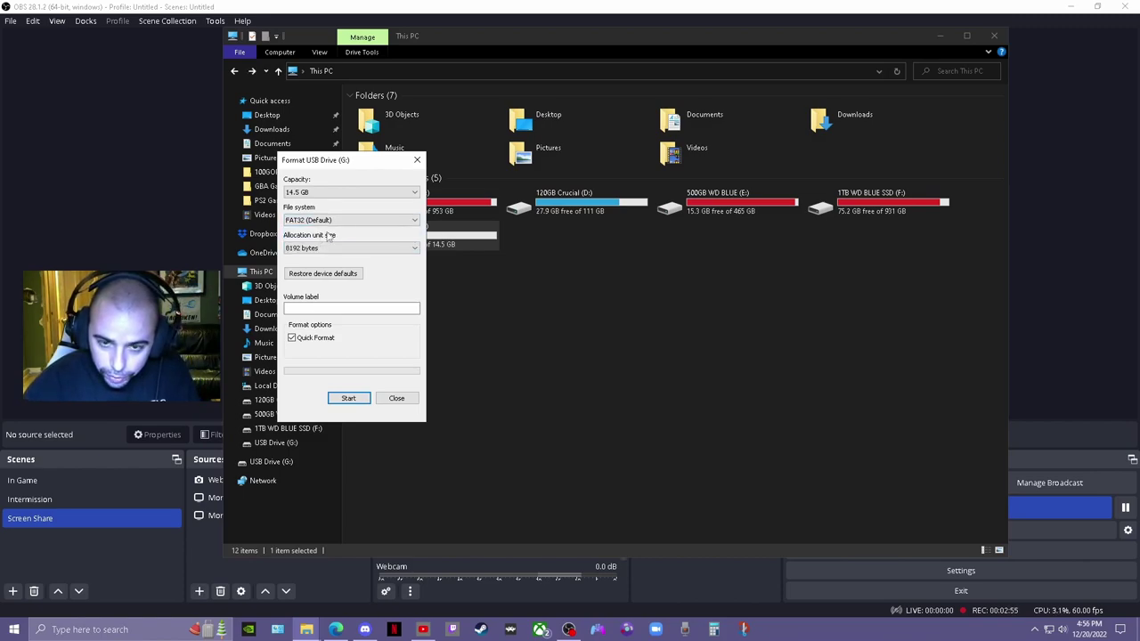
- Clear the open windows away and examine the contents of the WiiBackupManager_Build78 folder on the desktop
{"action": "left_click", "coordinate": [939, 36]}
{"action": "left_click", "coordinate": [1070, 9]}
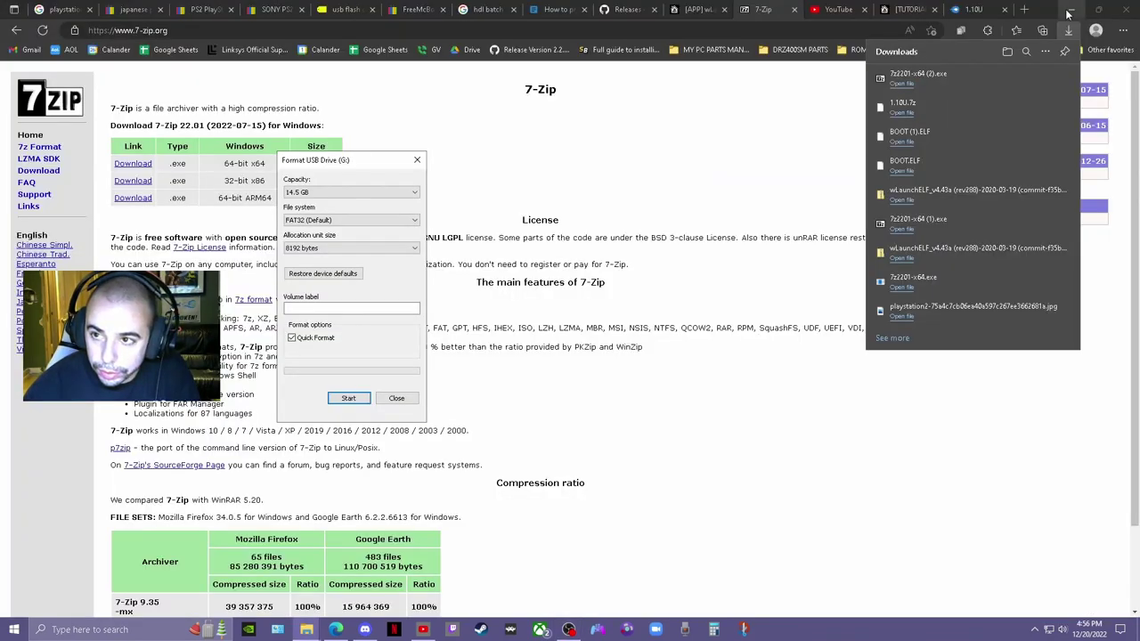
{"action": "left_click", "coordinate": [1069, 9]}
{"action": "left_click", "coordinate": [923, 141]}
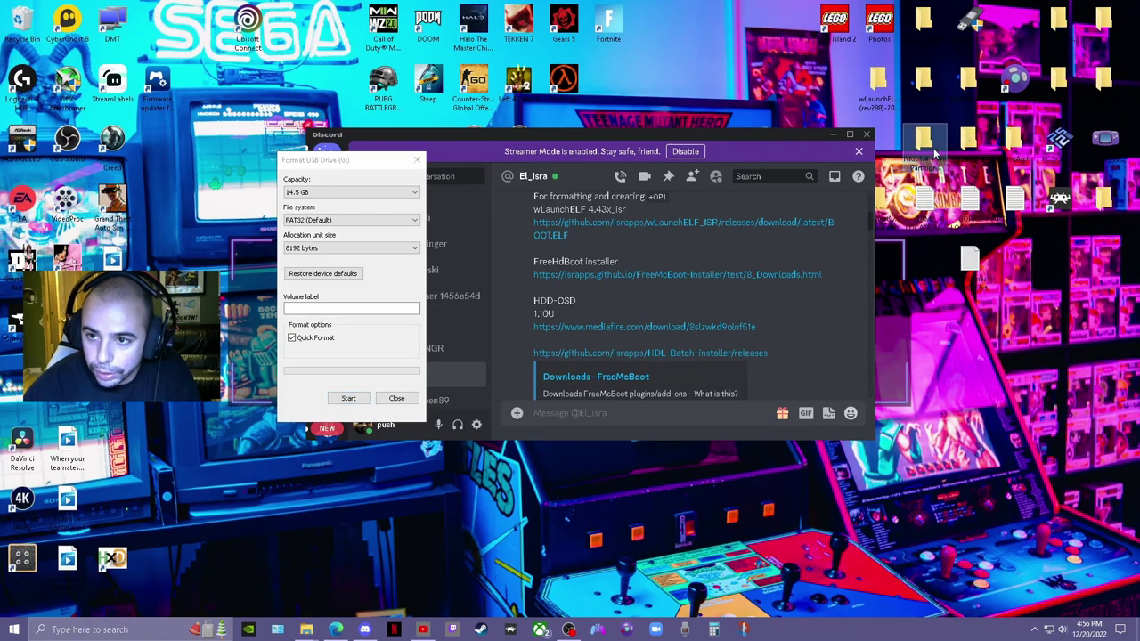
{"action": "left_click_drag", "start_coordinate": [783, 131], "coordinate": [648, 133]}
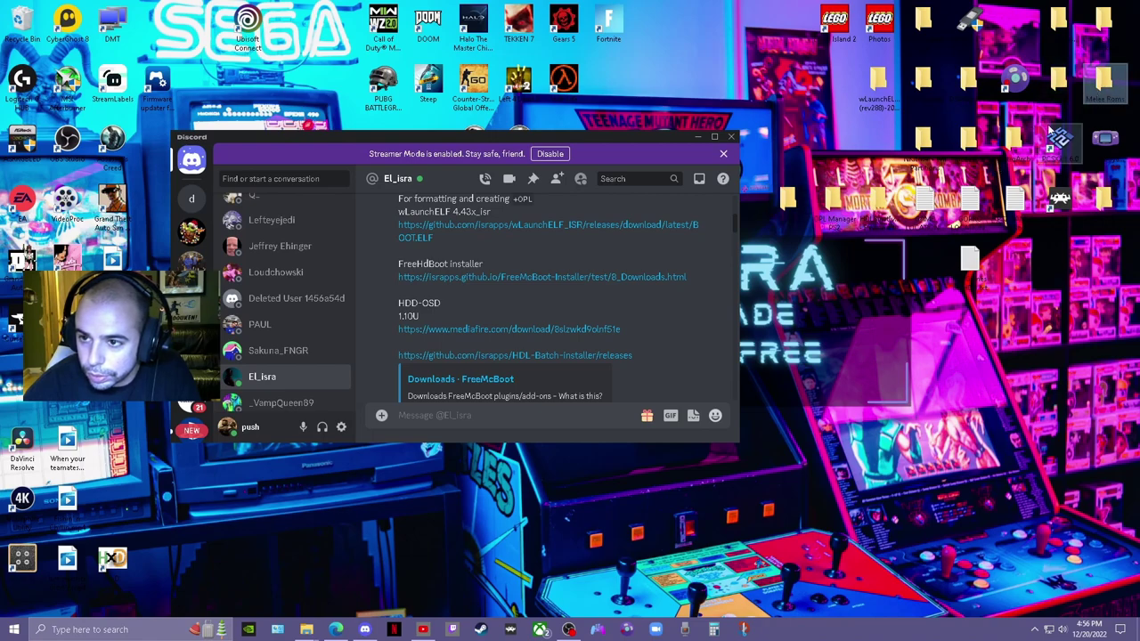
{"action": "left_click", "coordinate": [954, 151]}
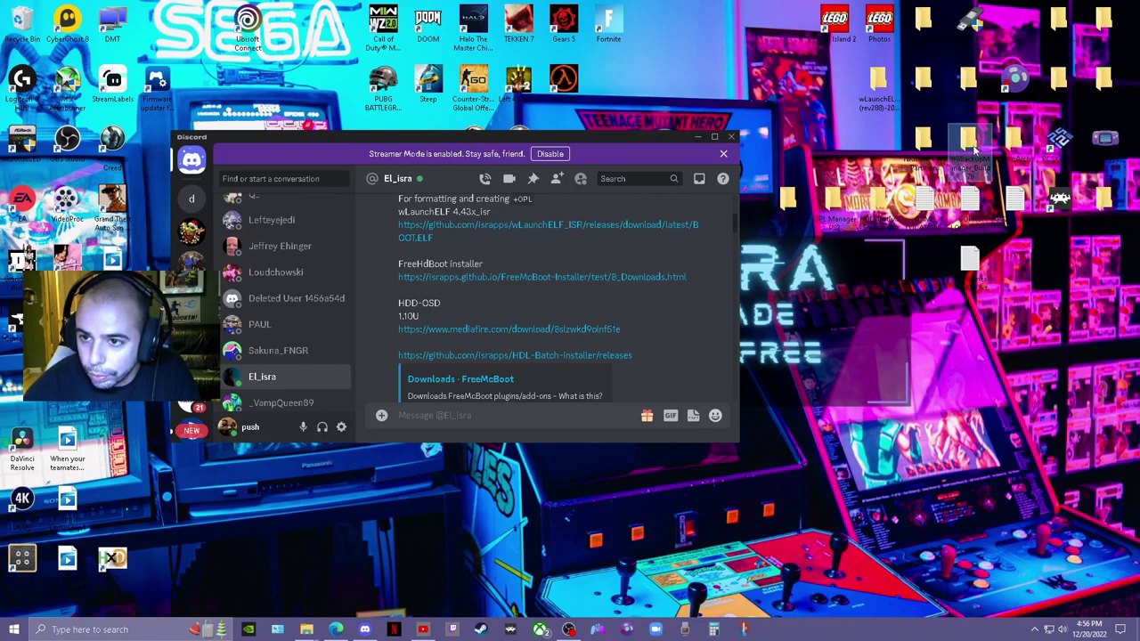
{"action": "double_click", "coordinate": [970, 147]}
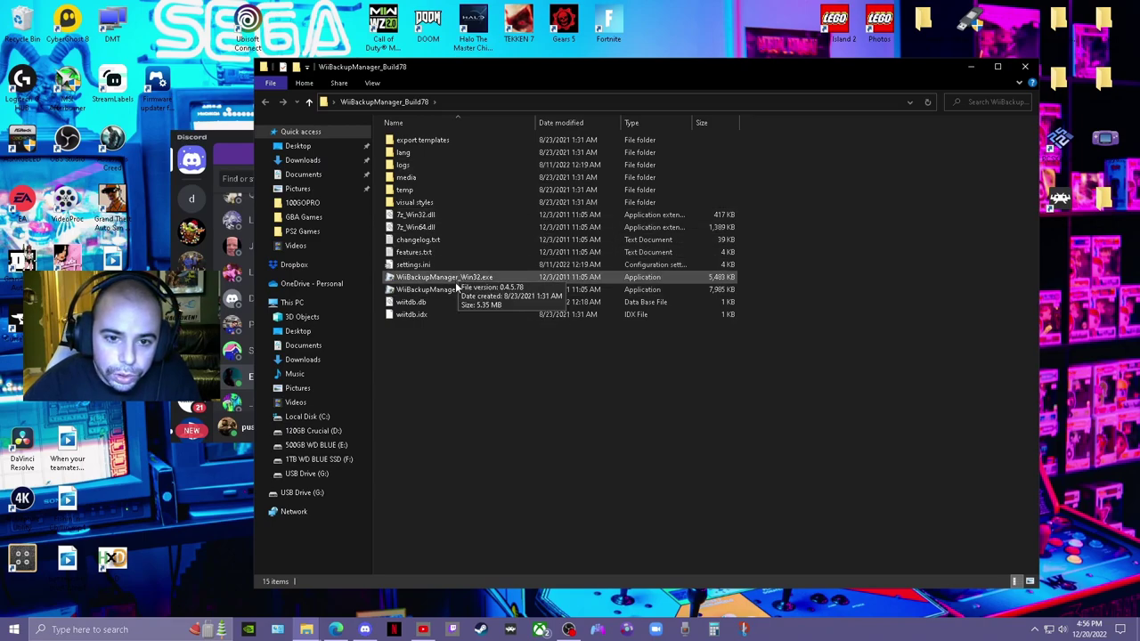
{"action": "left_click_drag", "start_coordinate": [581, 69], "coordinate": [459, 73]}
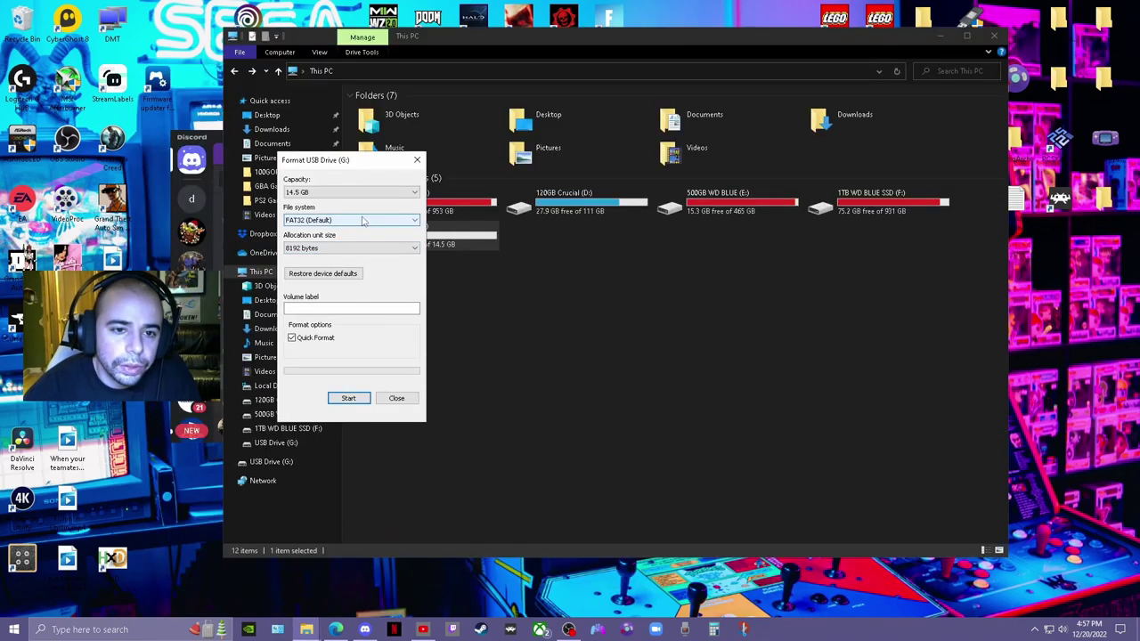
- Set the allocation unit size to Default allocation size and quick-format USB Drive (G:)
{"action": "left_click", "coordinate": [371, 250]}
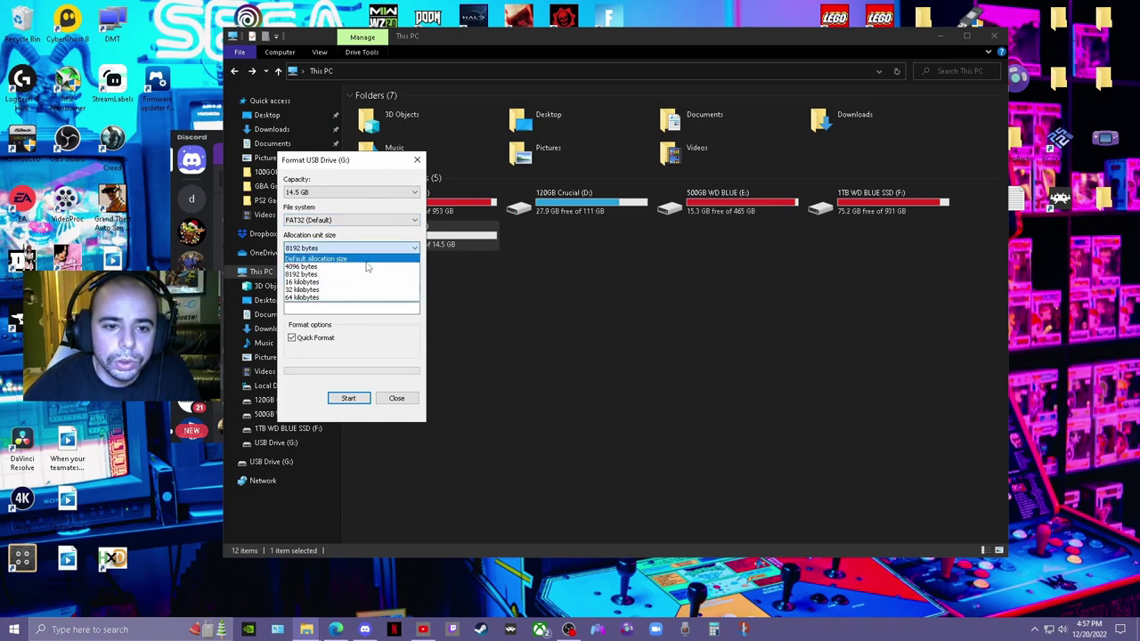
{"action": "left_click", "coordinate": [367, 261]}
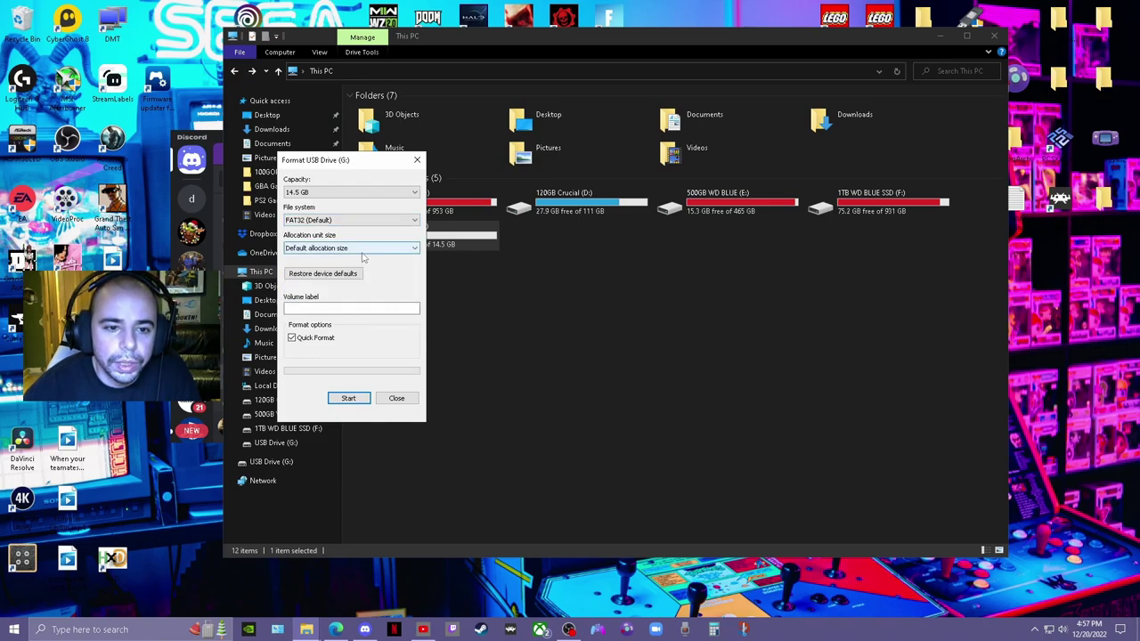
{"action": "left_click", "coordinate": [349, 399]}
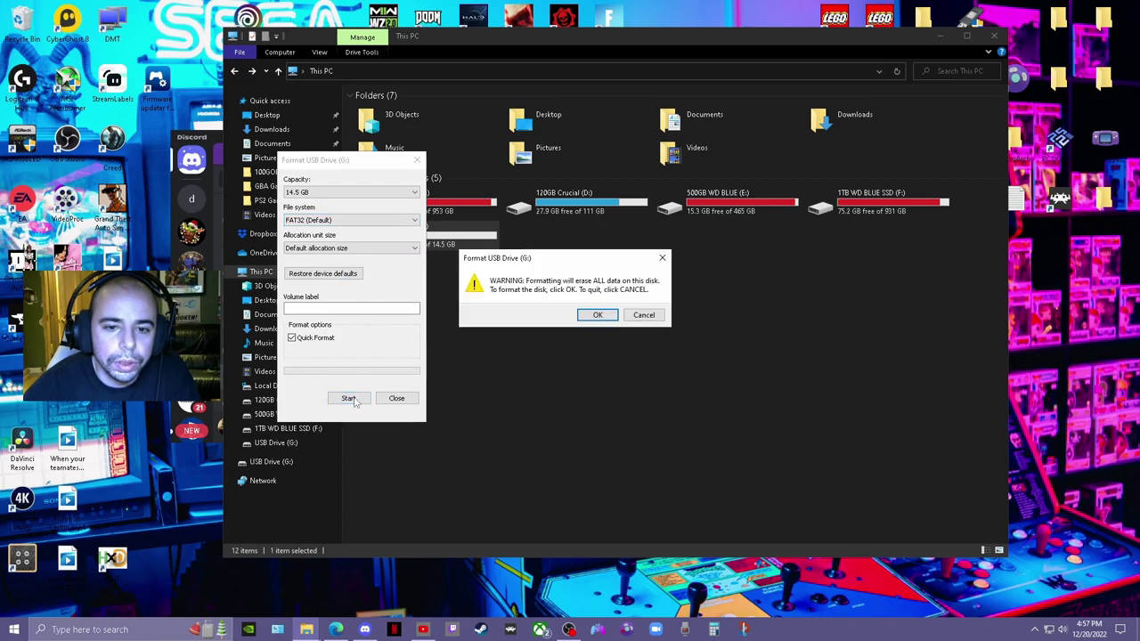
{"action": "left_click", "coordinate": [586, 316]}
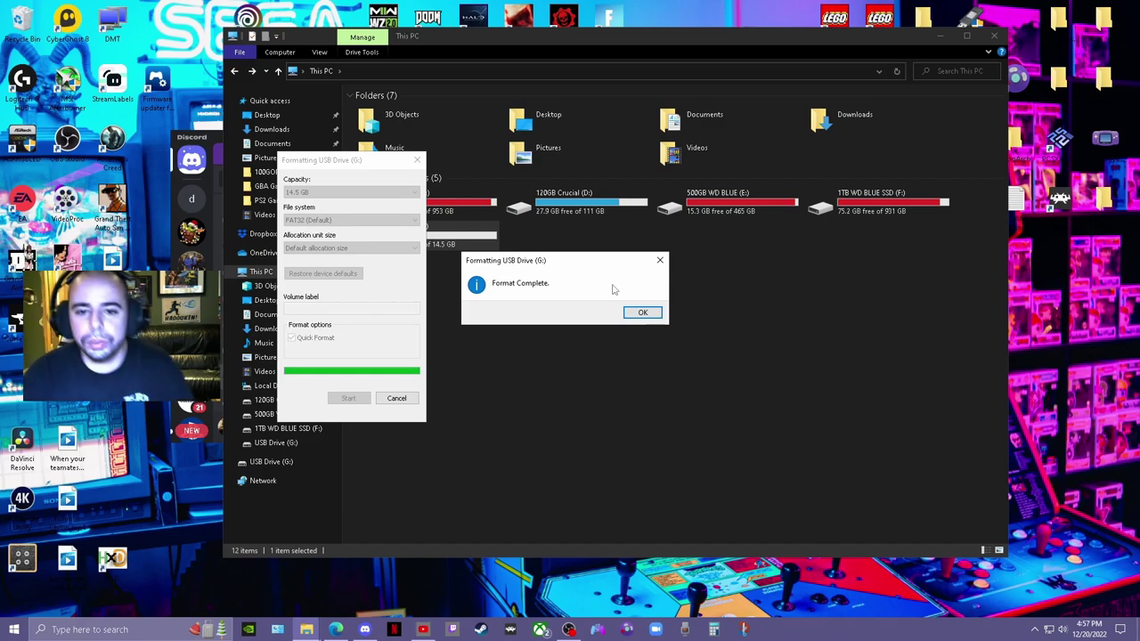
{"action": "left_click", "coordinate": [658, 313]}
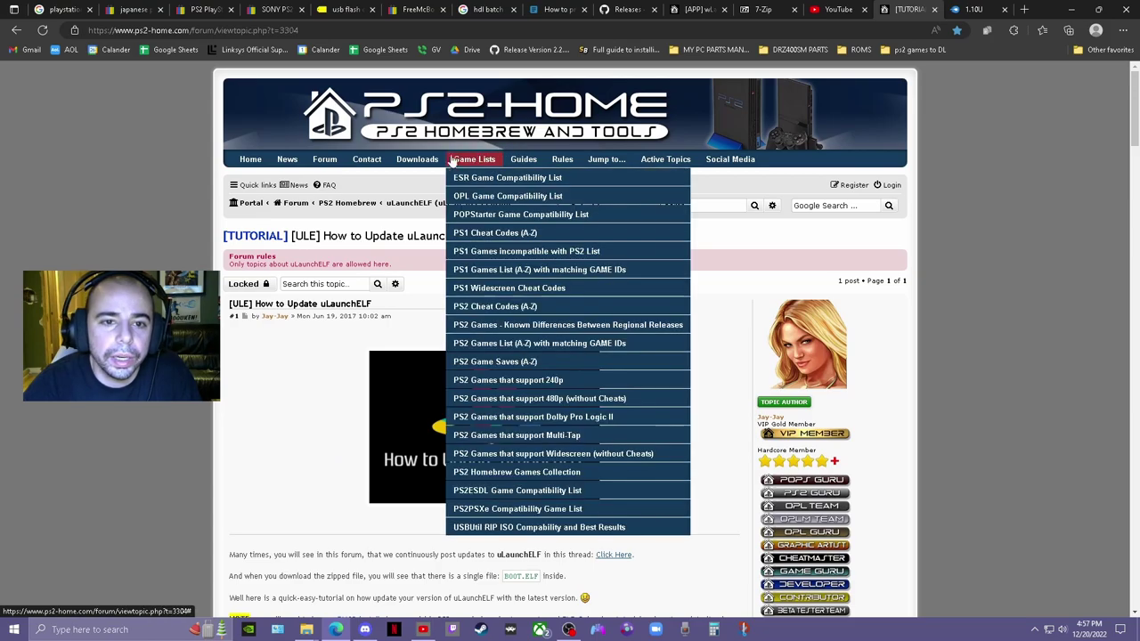
- Find the uLaunchELF (uLE) download page on PS2-Home and download the wLaunchELF_v4.43a (rev288) zip
{"action": "mouse_move", "coordinate": [421, 160]}
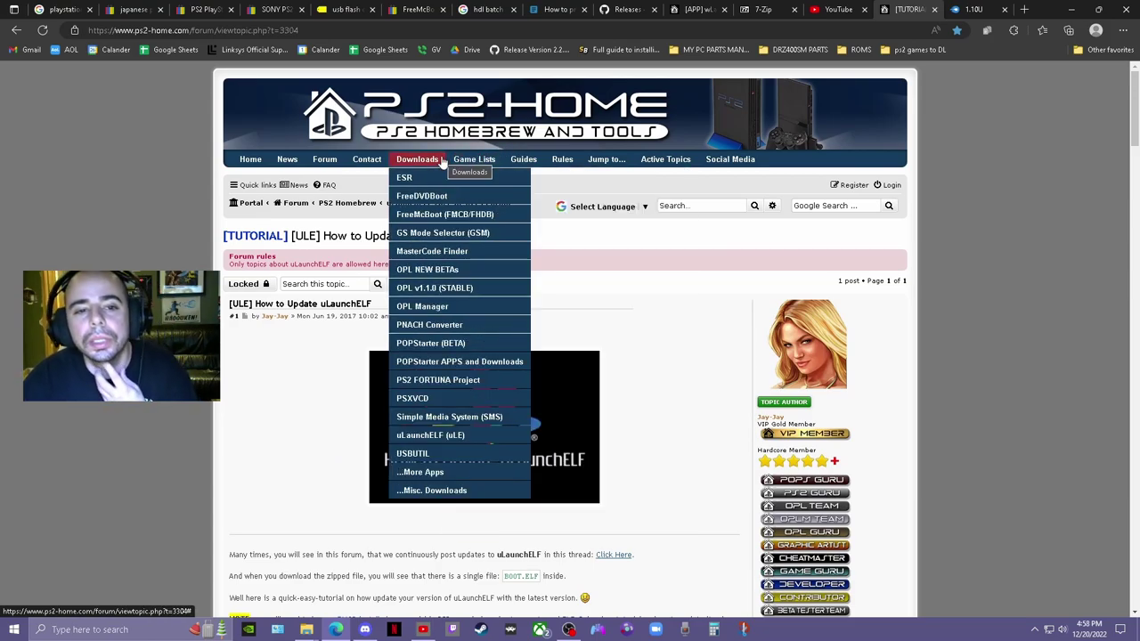
{"action": "left_click", "coordinate": [441, 438]}
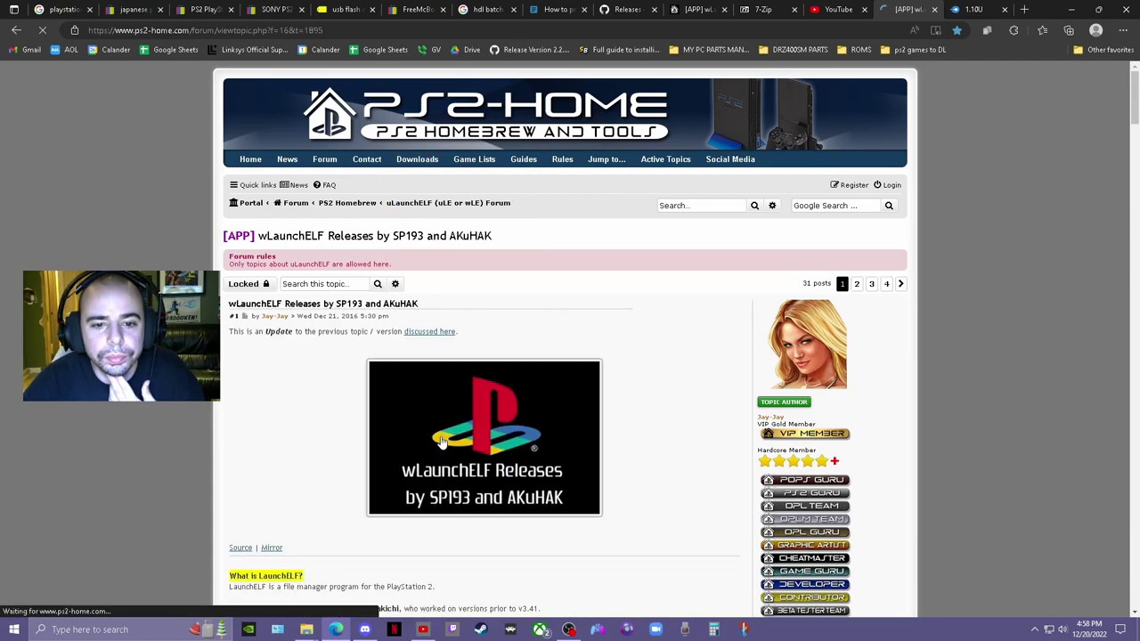
{"action": "scroll", "coordinate": [459, 435], "scroll_direction": "down", "scroll_amount": 6}
{"action": "scroll", "coordinate": [464, 432], "scroll_direction": "down", "scroll_amount": 2}
{"action": "scroll", "coordinate": [466, 430], "scroll_direction": "up", "scroll_amount": 2}
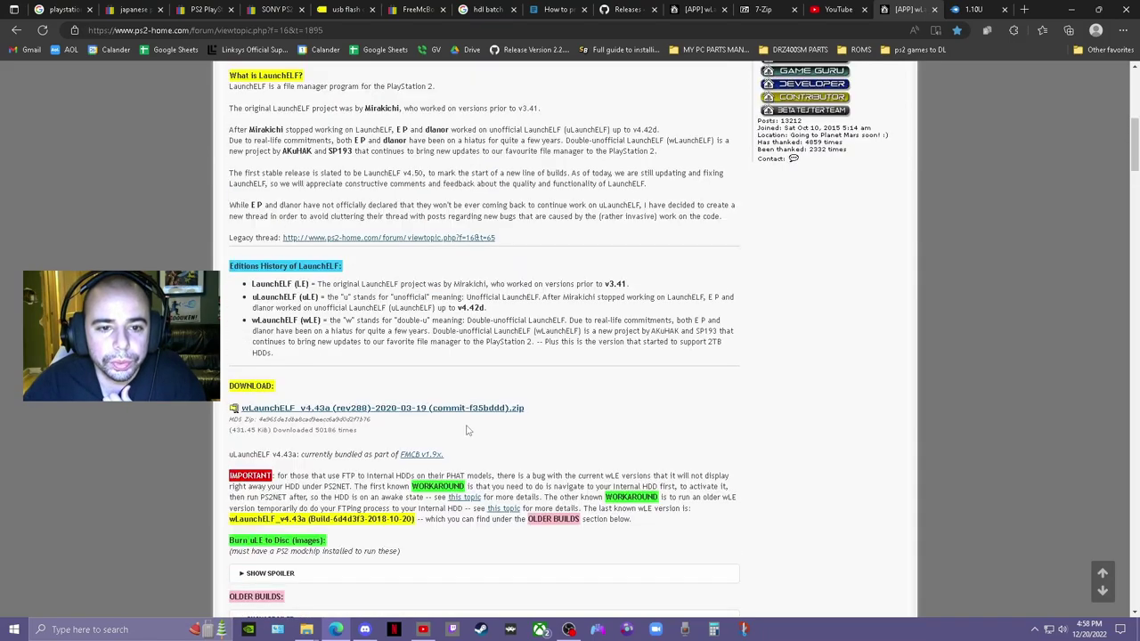
{"action": "left_click", "coordinate": [312, 411]}
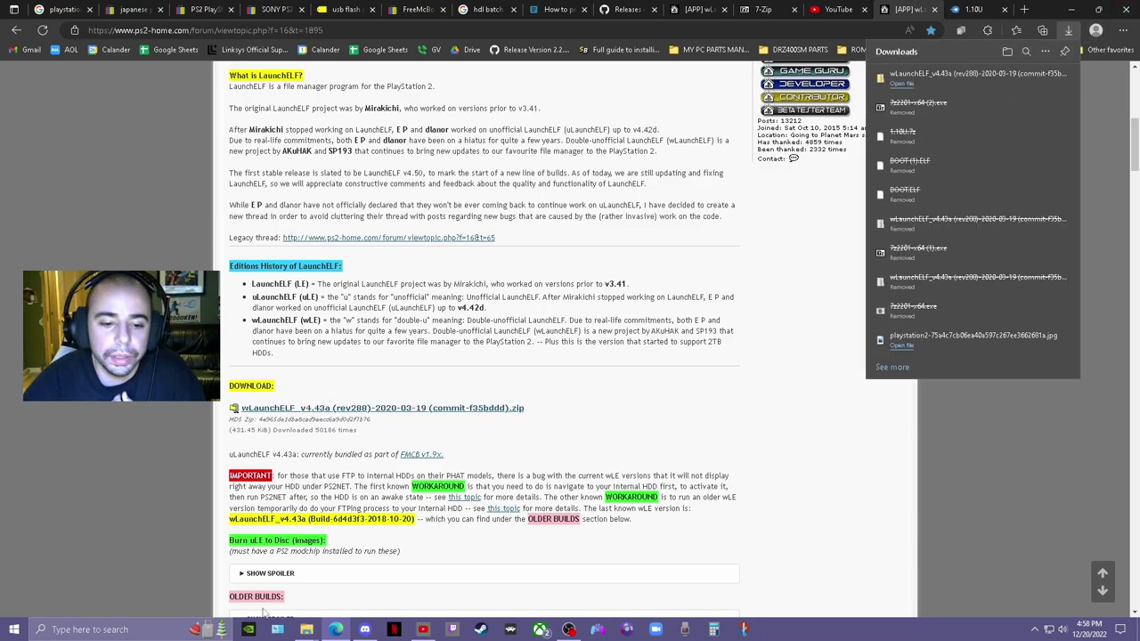
- Extract the wLaunchELF_v4.43a zip directly into the Downloads folder with 7-Zip
{"action": "left_click", "coordinate": [1072, 9]}
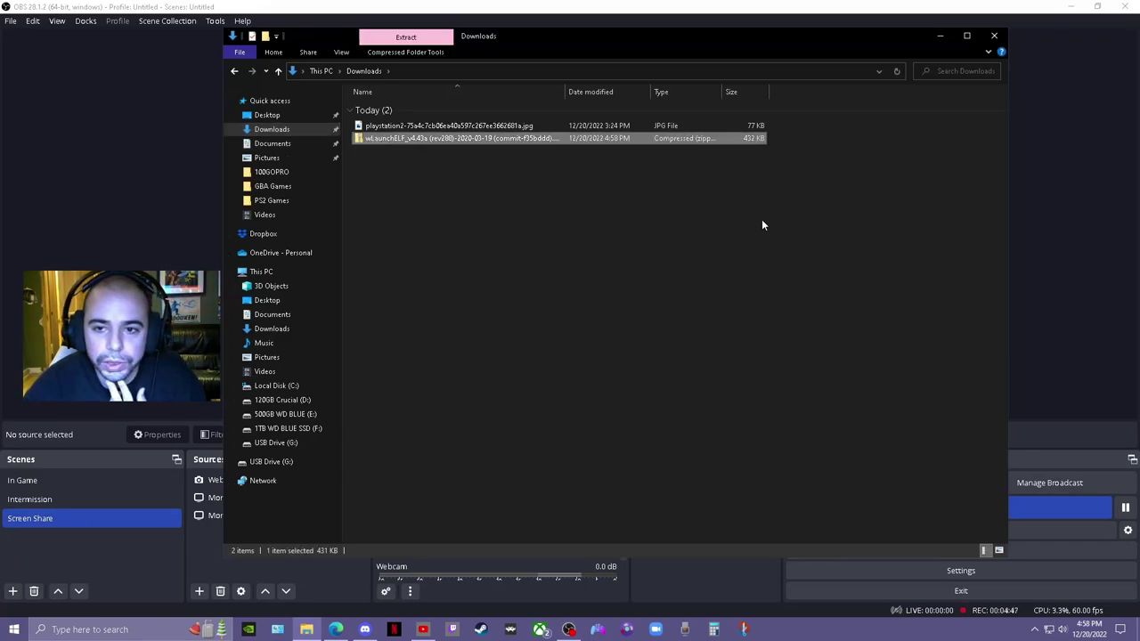
{"action": "right_click", "coordinate": [412, 141]}
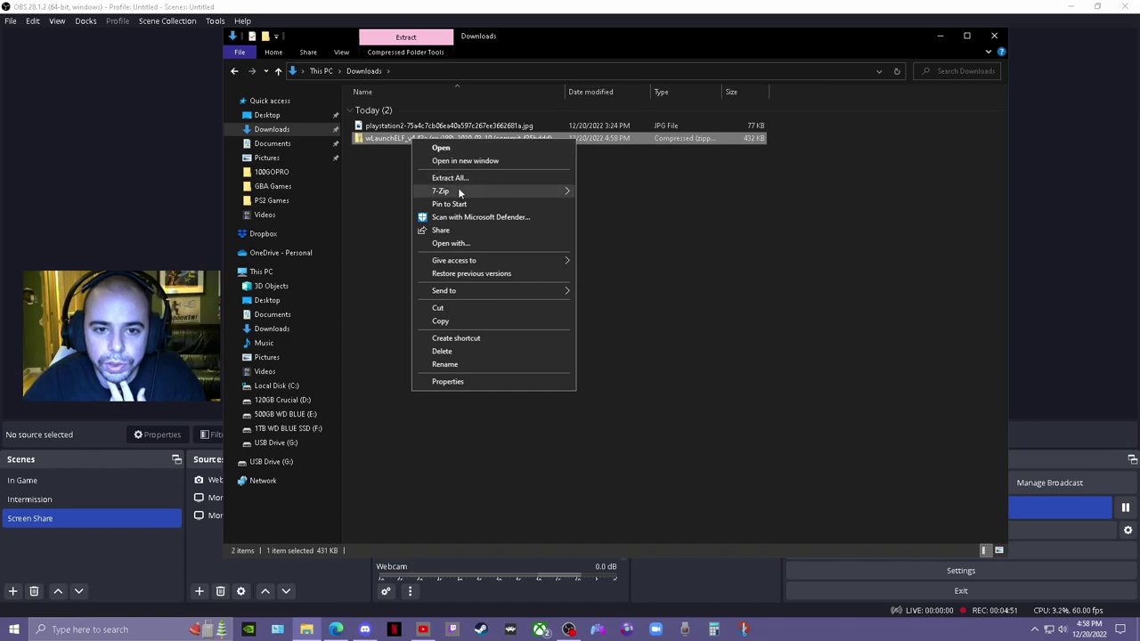
{"action": "mouse_move", "coordinate": [460, 193]}
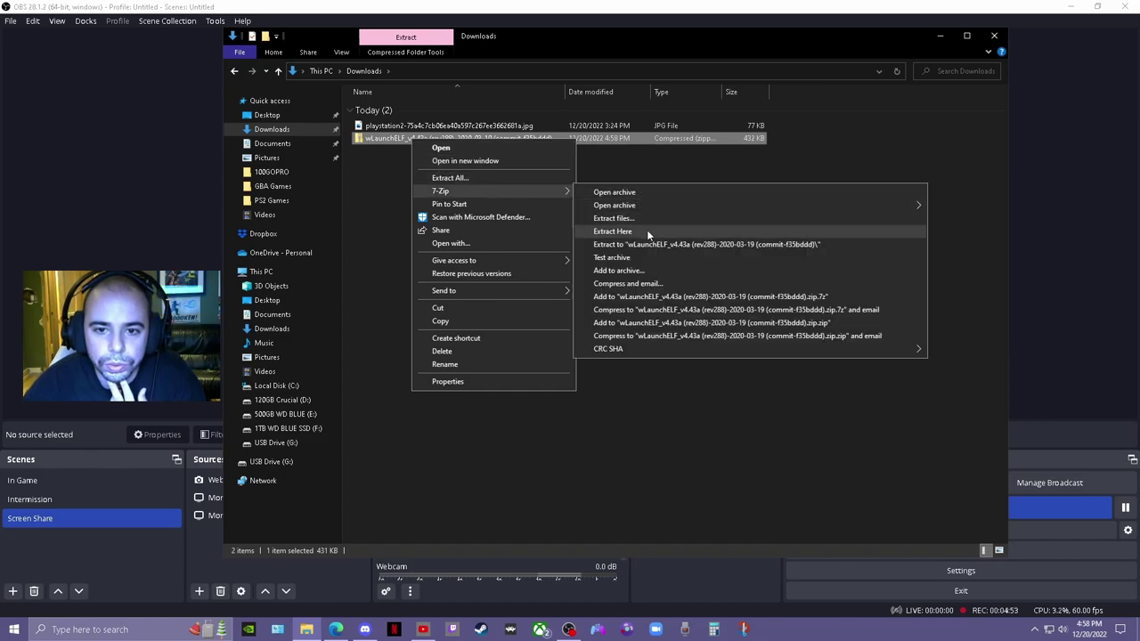
{"action": "left_click", "coordinate": [613, 232]}
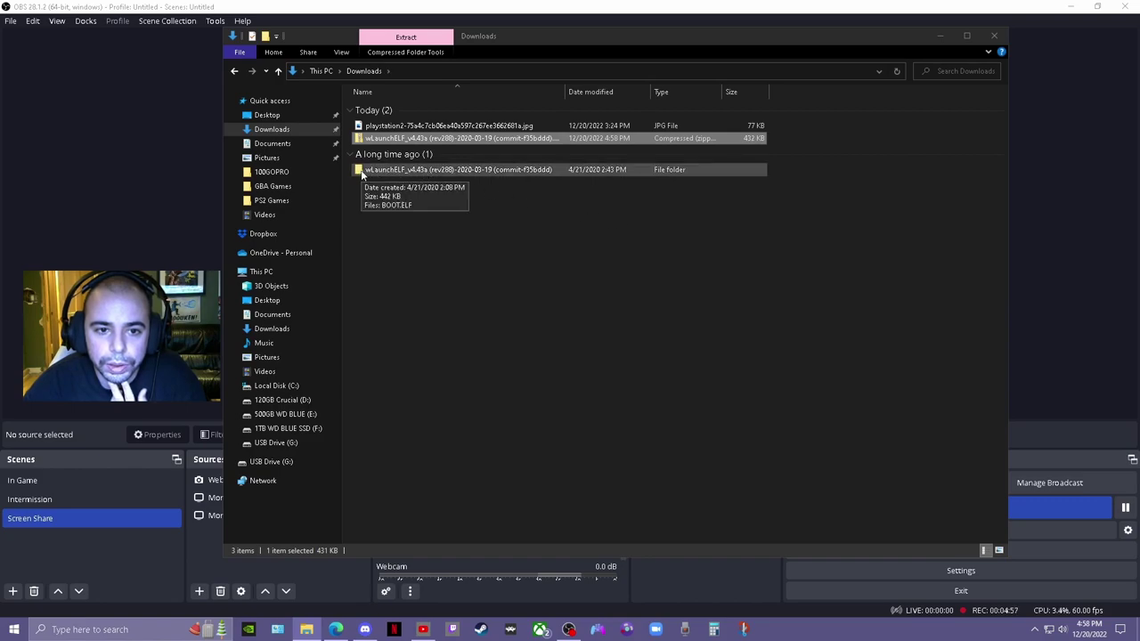
- Copy BOOT.ELF from the extracted wLaunchELF folder to USB Drive (G:) and check the drive's contents
{"action": "double_click", "coordinate": [384, 169]}
{"action": "left_click", "coordinate": [387, 112]}
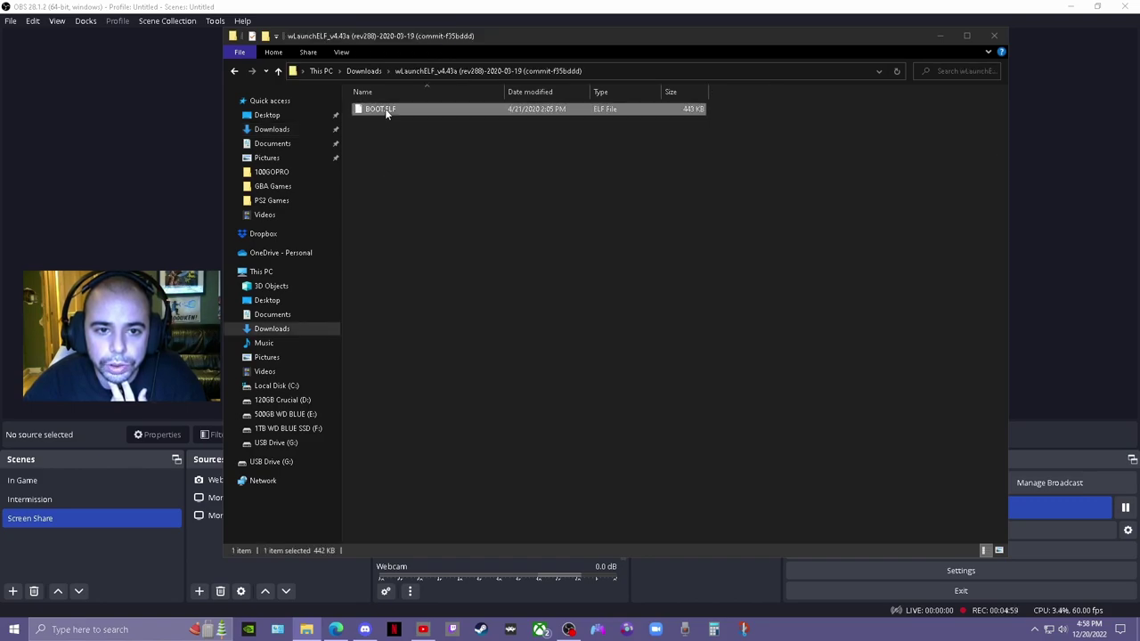
{"action": "left_click_drag", "start_coordinate": [397, 114], "coordinate": [287, 464]}
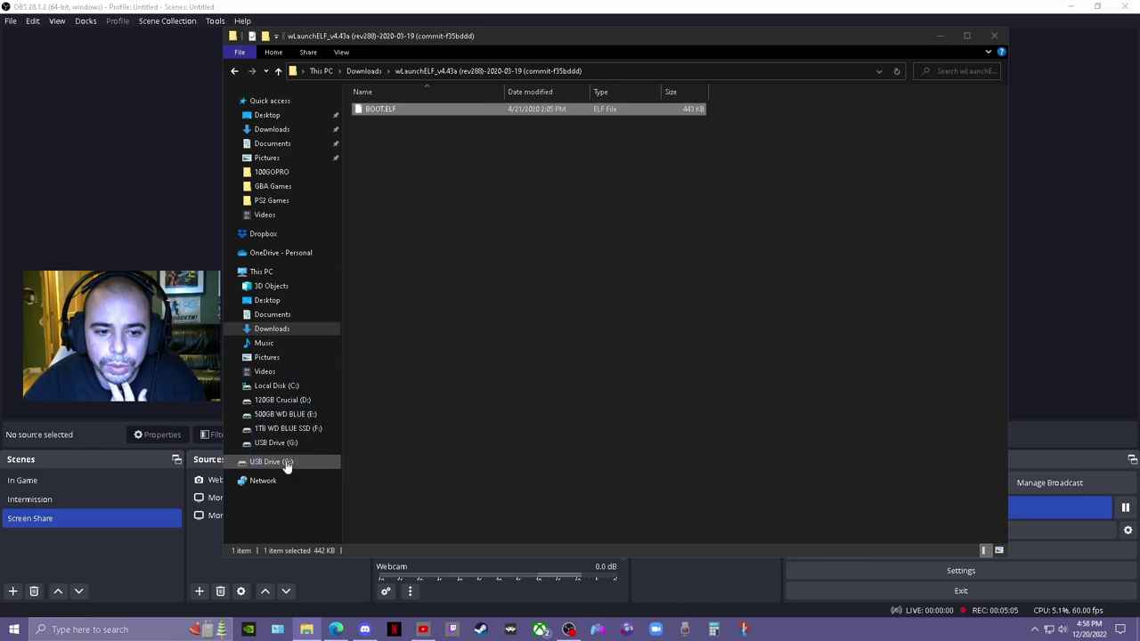
{"action": "left_click", "coordinate": [267, 272]}
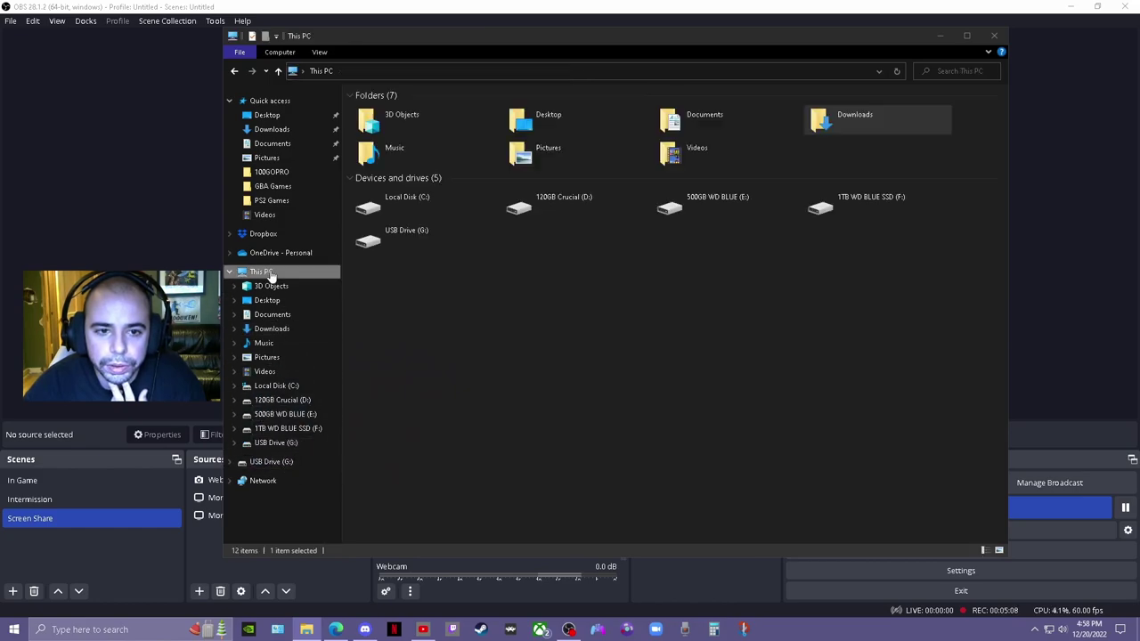
{"action": "double_click", "coordinate": [431, 236]}
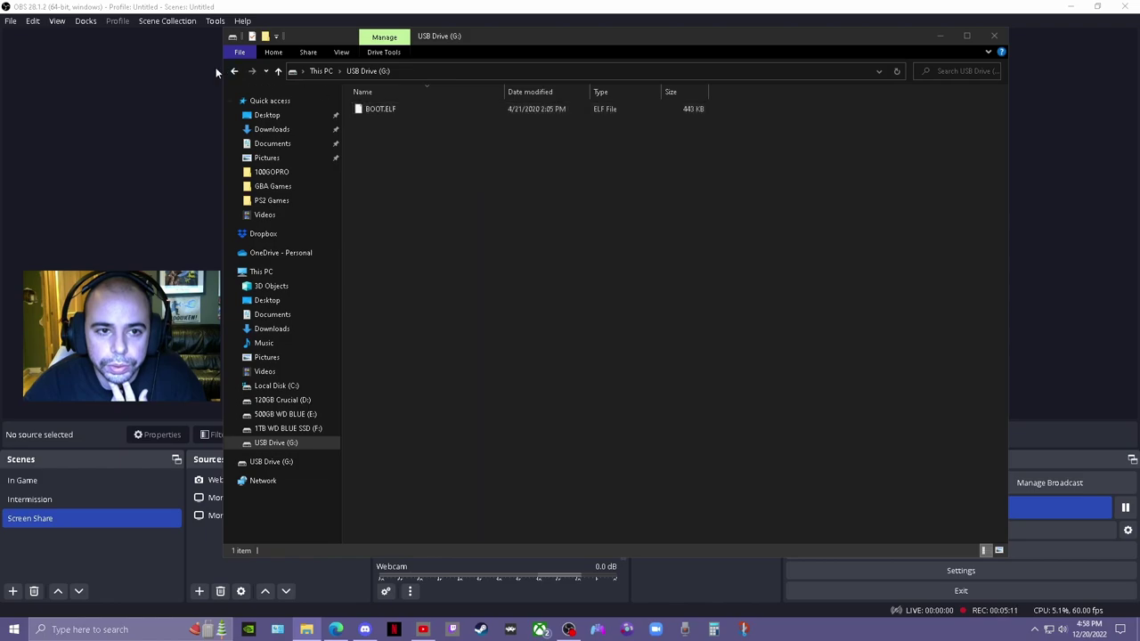
- Return to This PC, eject USB Drive (G:) and close the file window
{"action": "left_click", "coordinate": [235, 73]}
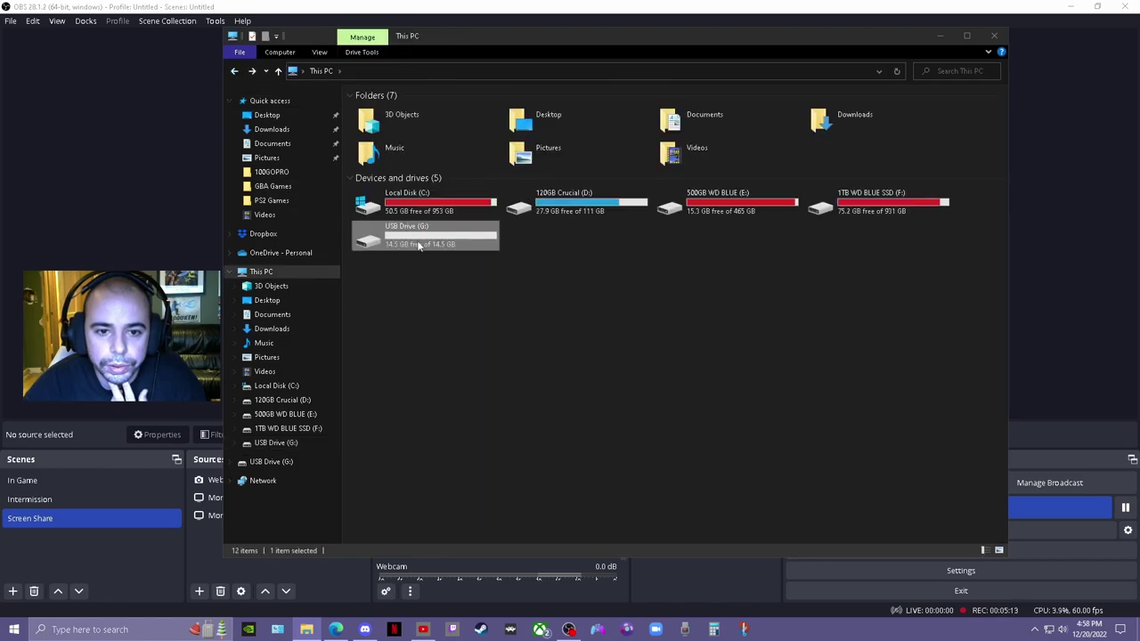
{"action": "right_click", "coordinate": [419, 246]}
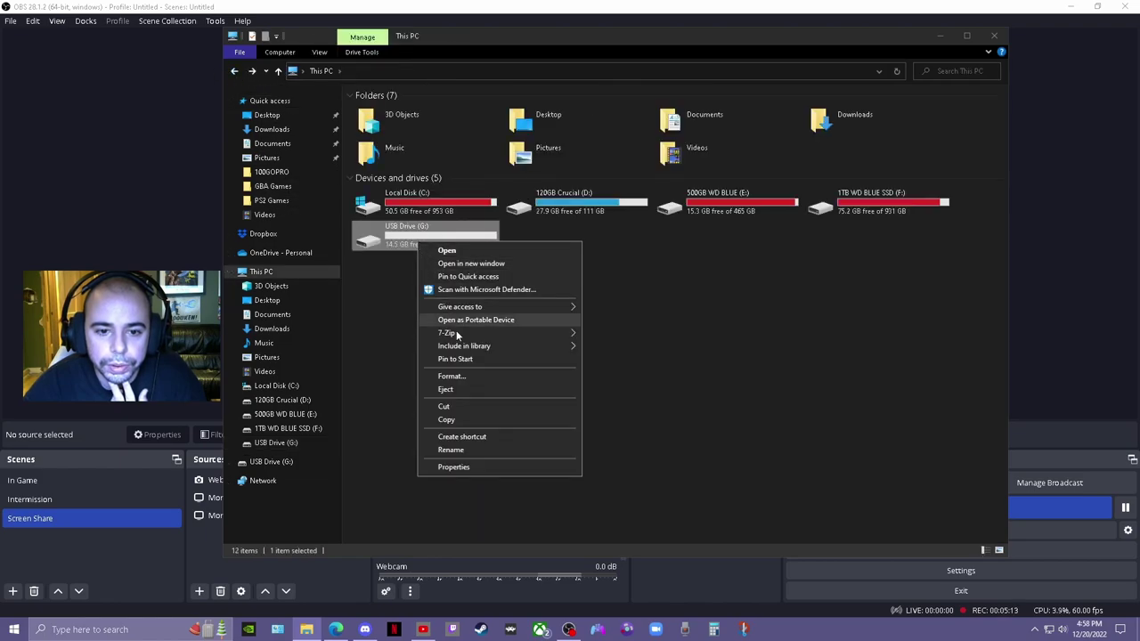
{"action": "left_click", "coordinate": [473, 392]}
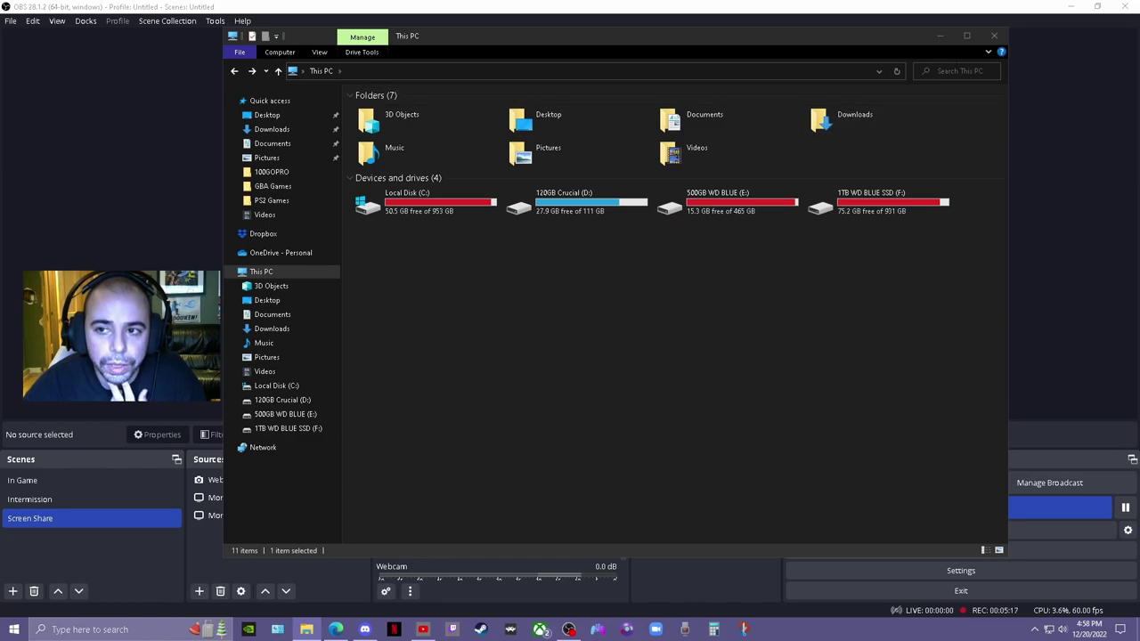
{"action": "left_click", "coordinate": [987, 42]}
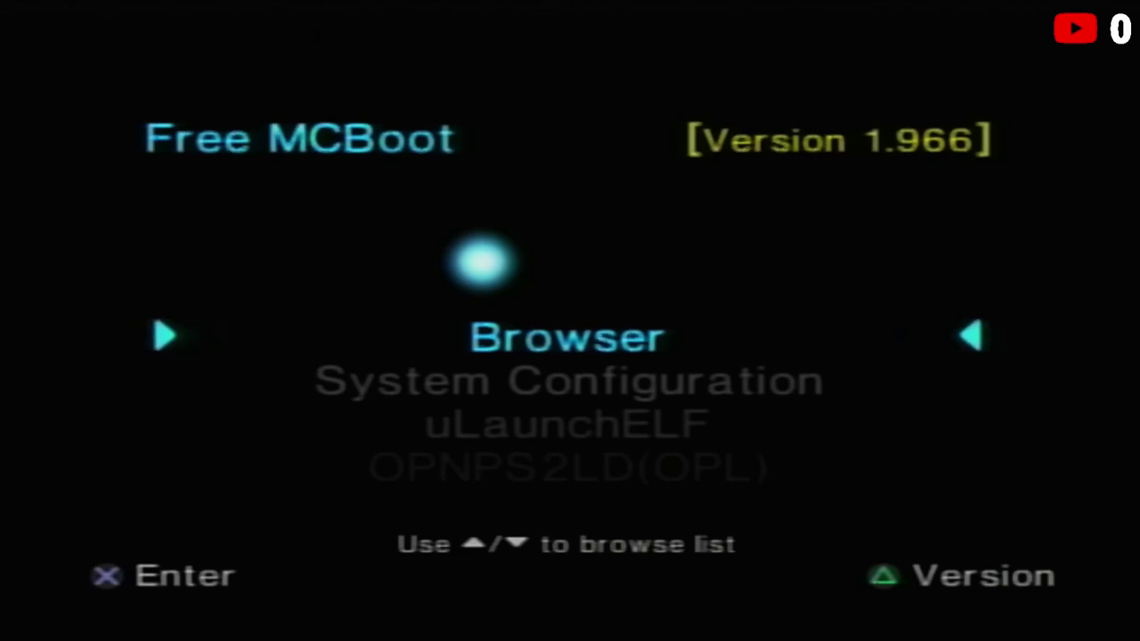
- Browse through the Free MCBoot menu entries to review the available apps
{"action": "key", "text": "Down"}
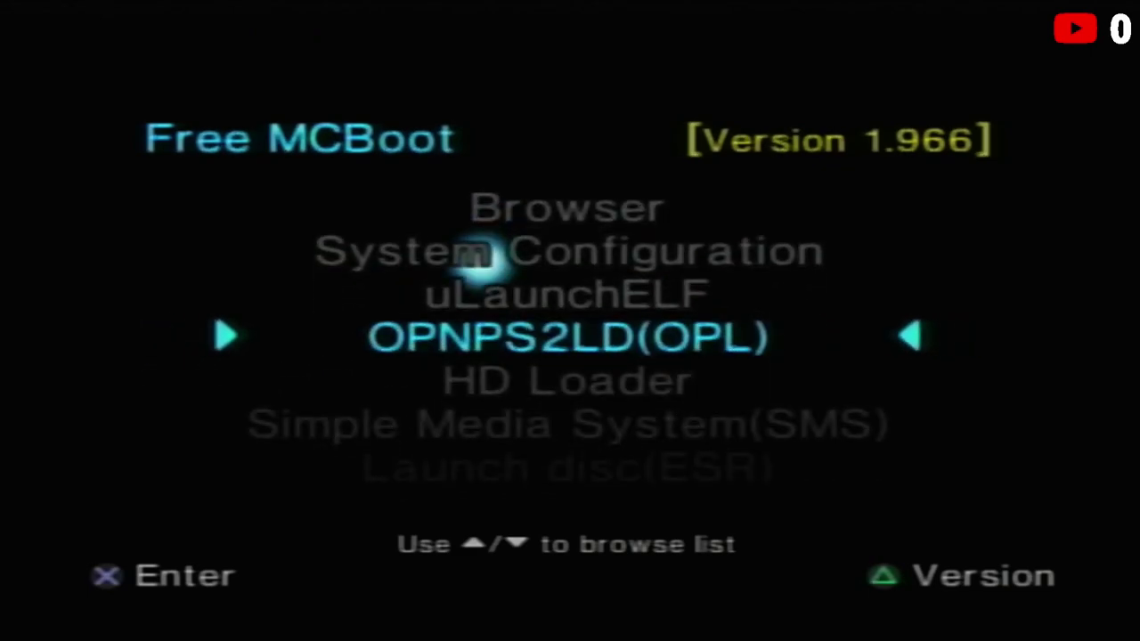
{"action": "key", "text": "Up"}
{"action": "key", "text": "Up"}
{"action": "key", "text": "Up"}
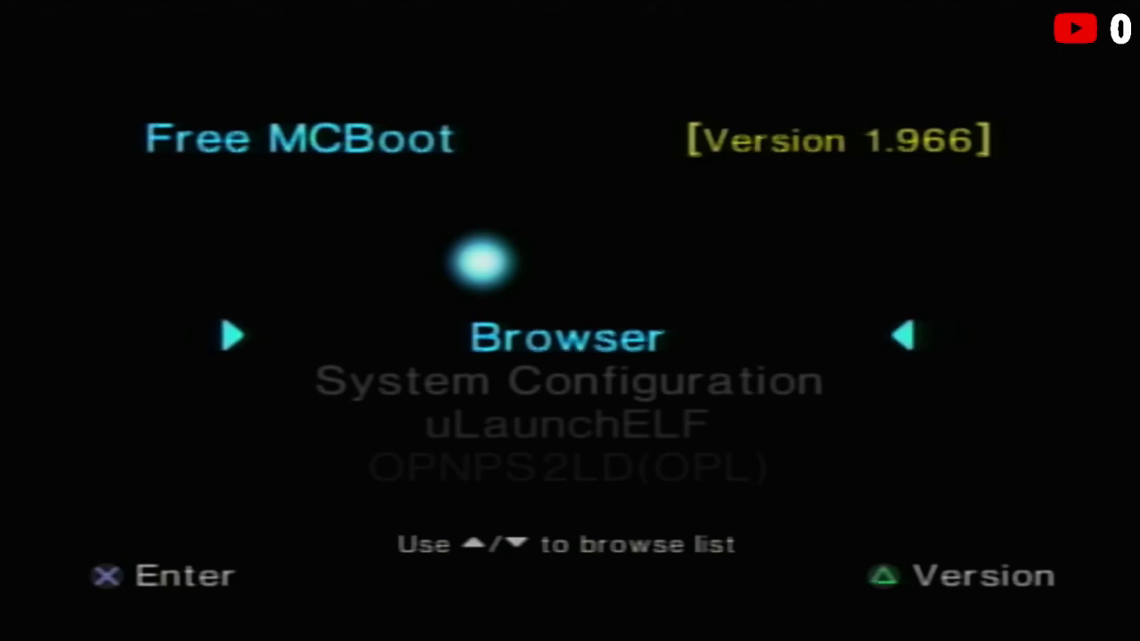
{"action": "key", "text": "Down"}
{"action": "key", "text": "Down"}
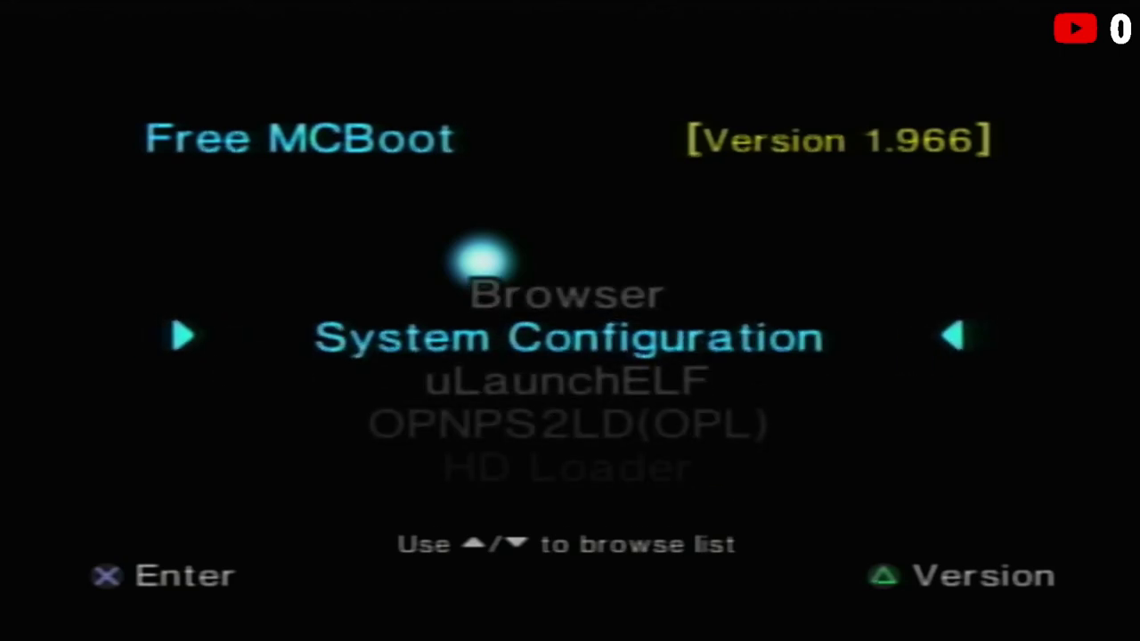
{"action": "key", "text": "Down"}
{"action": "key", "text": "Down"}
{"action": "key", "text": "Up"}
{"action": "key", "text": "Up"}
{"action": "key", "text": "Down"}
{"action": "key", "text": "Down"}
{"action": "key", "text": "Down"}
{"action": "key", "text": "Down"}
{"action": "key", "text": "Down"}
{"action": "key", "text": "Up"}
{"action": "key", "text": "Up"}
{"action": "key", "text": "Down"}
{"action": "key", "text": "Down"}
{"action": "key", "text": "Down"}
{"action": "key", "text": "Down"}
{"action": "key", "text": "Down"}
{"action": "key", "text": "Down"}
{"action": "key", "text": "Up"}
{"action": "key", "text": "Up"}
{"action": "key", "text": "Up"}
{"action": "key", "text": "Up"}
{"action": "key", "text": "Up"}
{"action": "key", "text": "Up"}
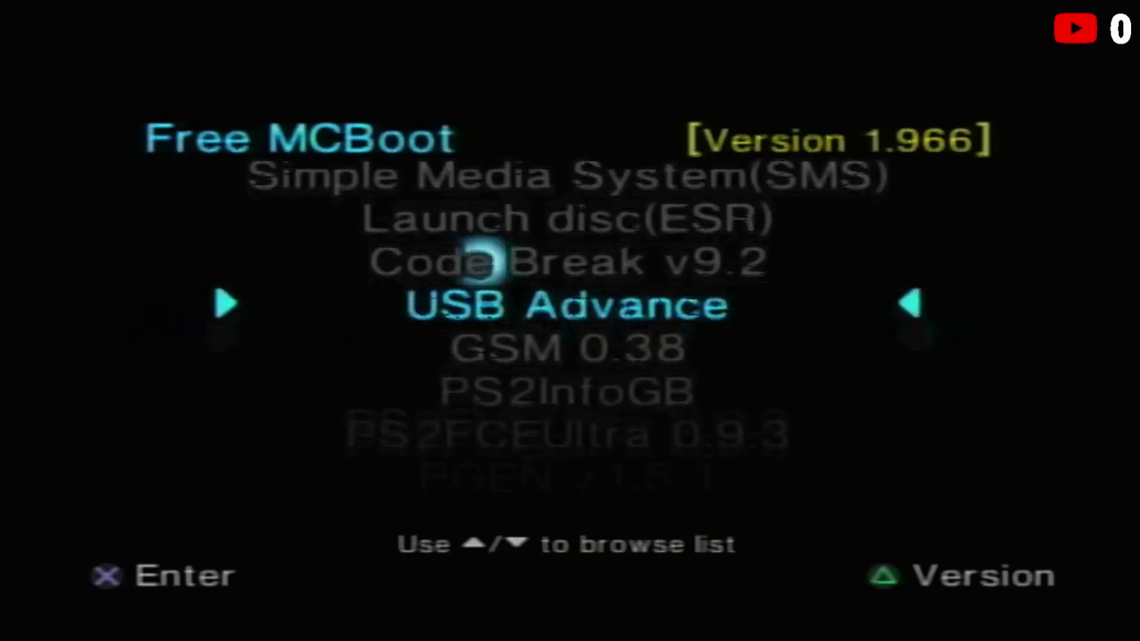
- Launch uLaunchELF from the Free MCBoot menu and open its FileBrowser
{"action": "key", "text": "Up"}
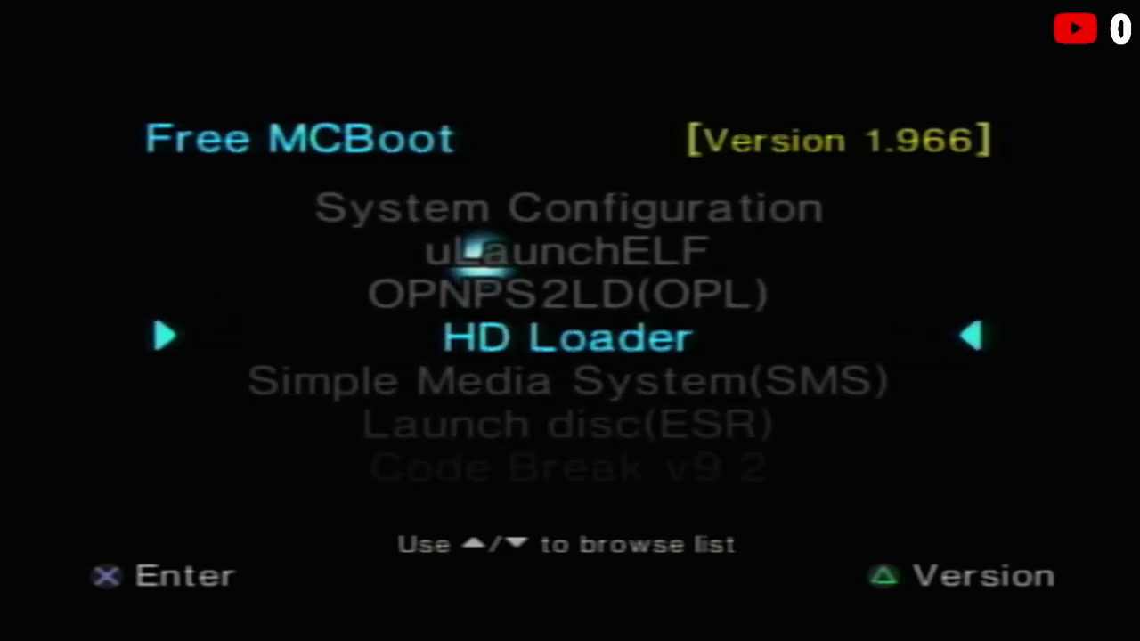
{"action": "key", "text": "Up"}
{"action": "key", "text": "Up"}
{"action": "key", "text": "Return"}
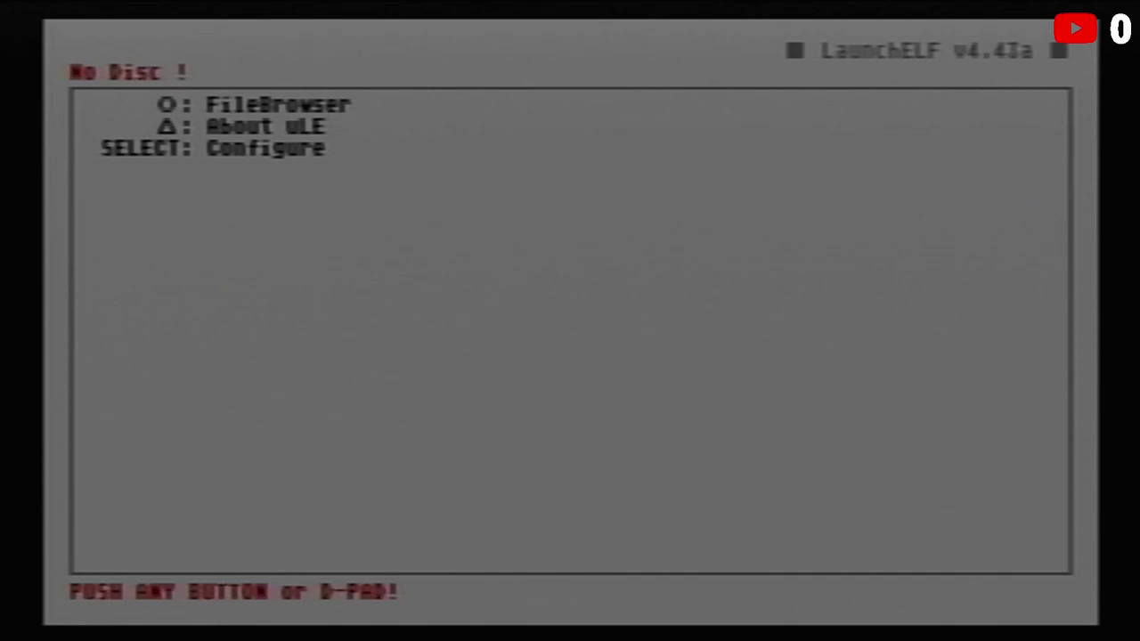
{"action": "key", "text": "Return"}
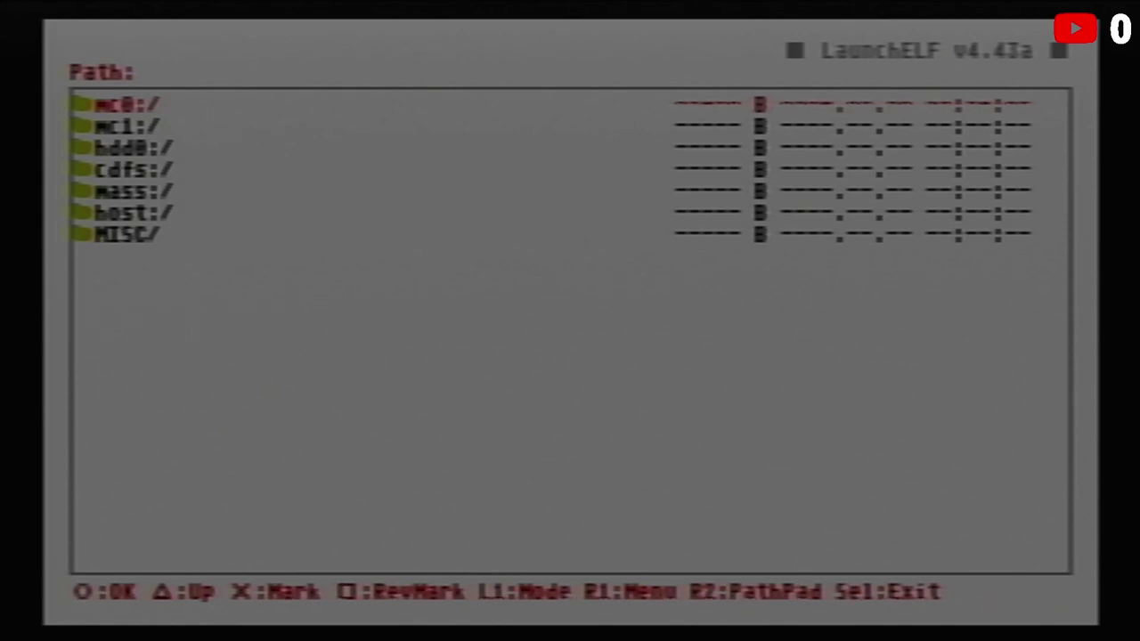
- Open the USB drive (mass:/) and select BOOT.ELF
{"action": "key", "text": "Down"}
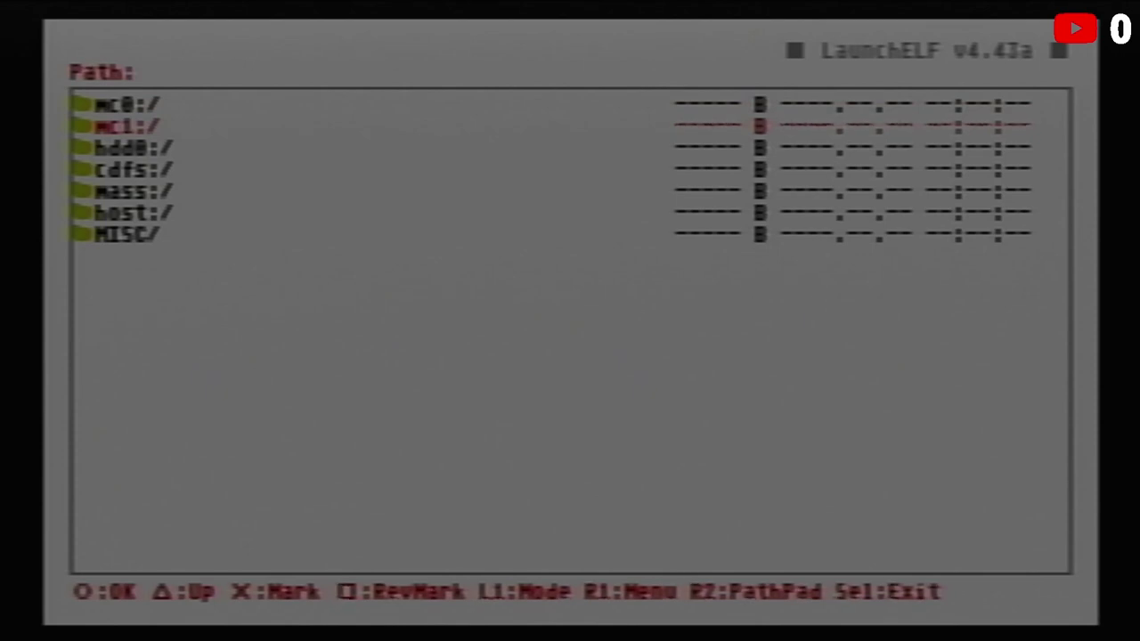
{"action": "key", "text": "Down"}
{"action": "key", "text": "Up"}
{"action": "key", "text": "Down"}
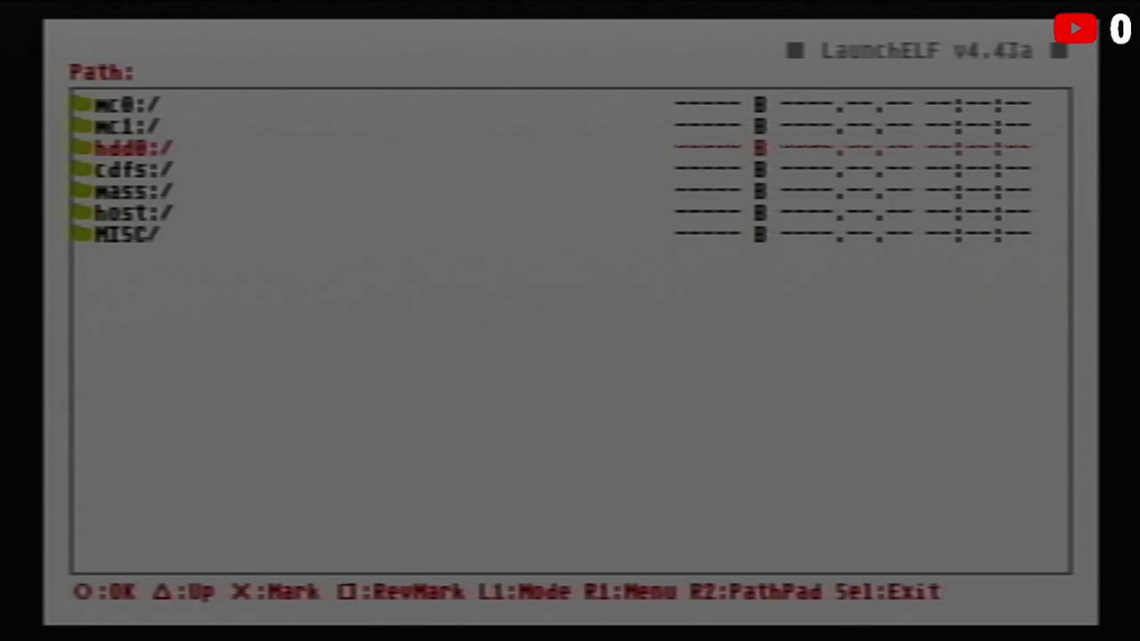
{"action": "key", "text": "Down"}
{"action": "key", "text": "Down"}
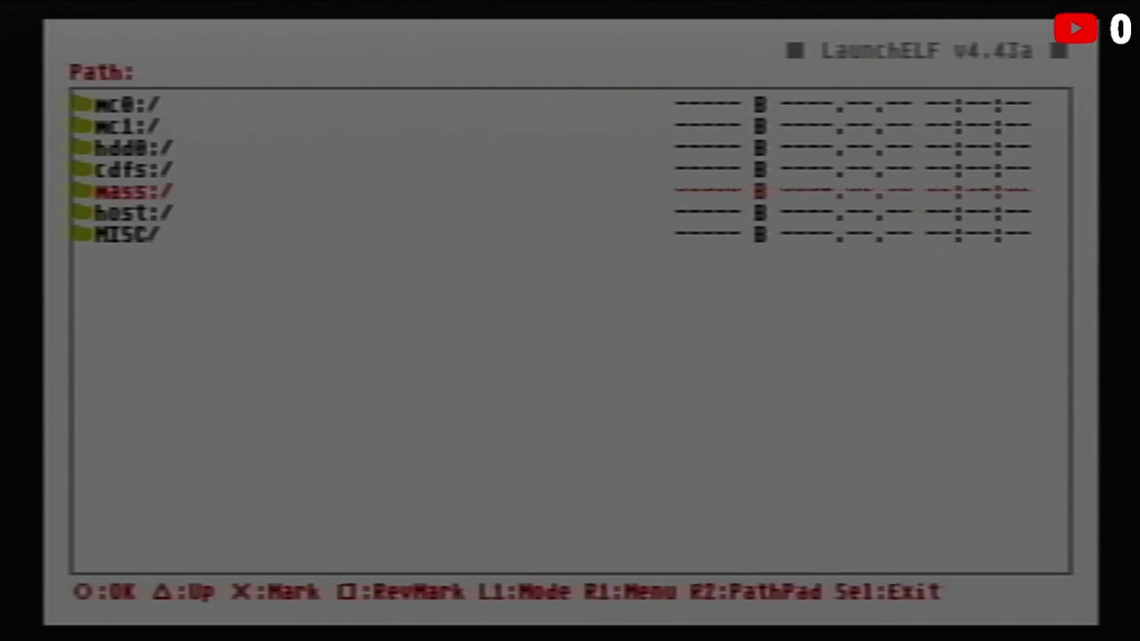
{"action": "key", "text": "Return"}
{"action": "key", "text": "Down"}
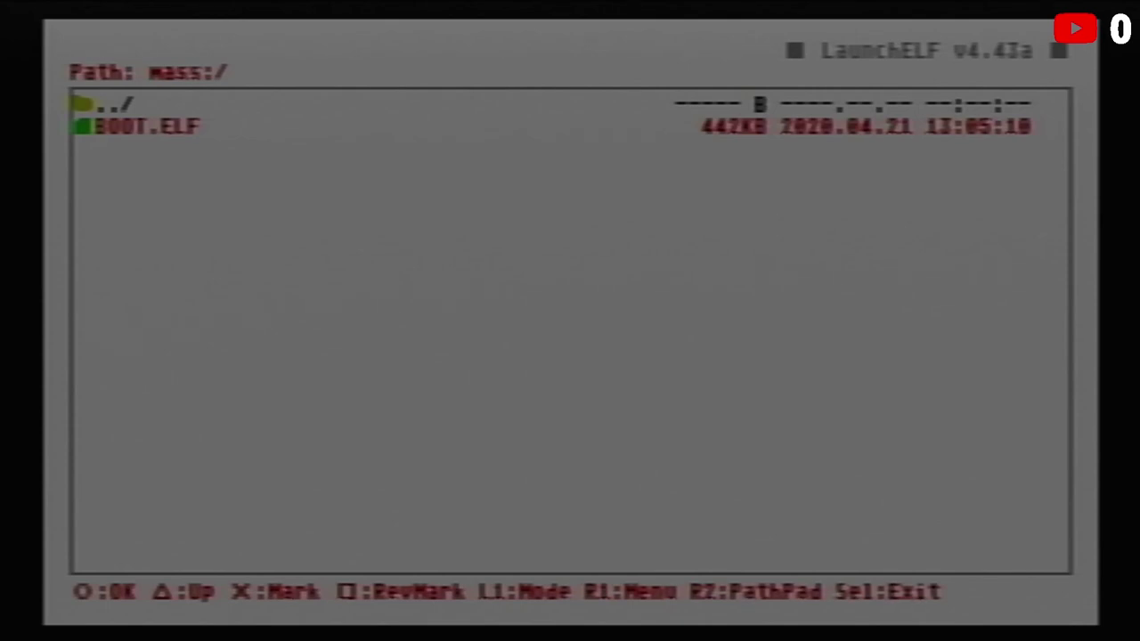
- Copy BOOT.ELF from the USB drive to the clipboard
{"action": "key", "text": "r"}
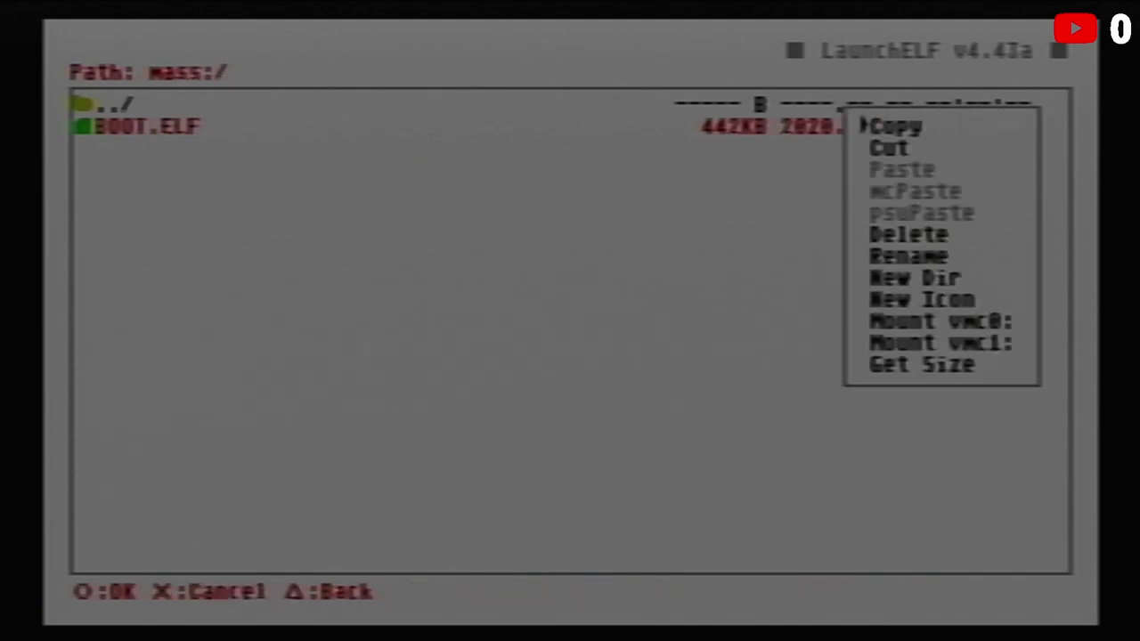
{"action": "key", "text": "Down"}
{"action": "key", "text": "Down"}
{"action": "key", "text": "Up"}
{"action": "key", "text": "Up"}
{"action": "key", "text": "Return"}
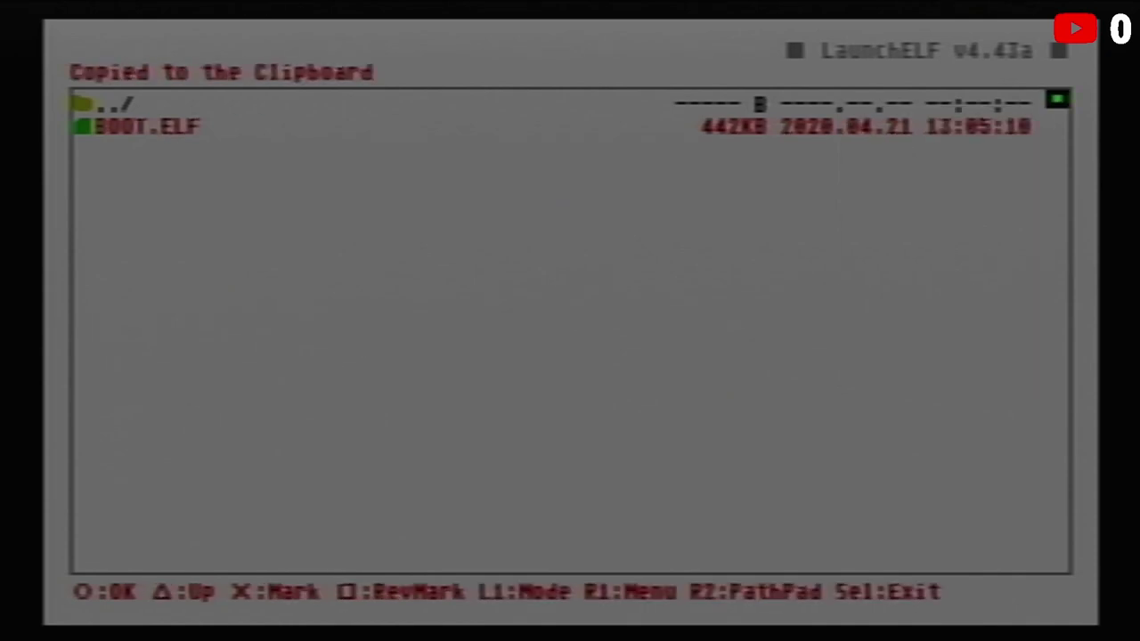
- Return to the device list and open the memory card mc1:/
{"action": "key", "text": "BackSpace"}
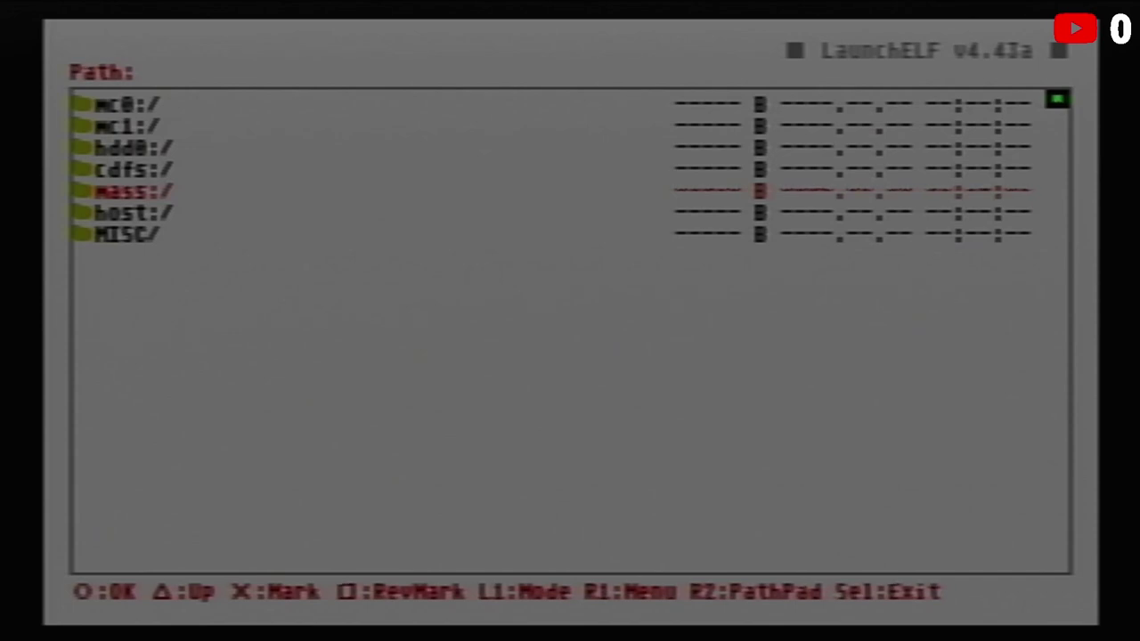
{"action": "key", "text": "Up"}
{"action": "key", "text": "Up"}
{"action": "key", "text": "Up"}
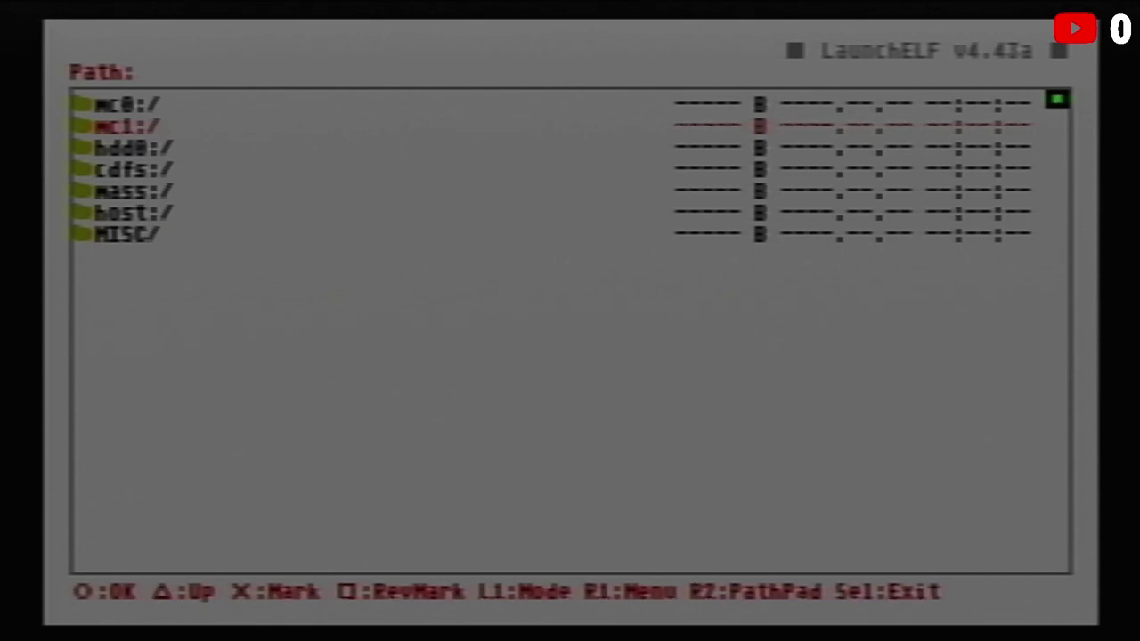
{"action": "key", "text": "Return"}
- Check the contents of the APPS folder on mc1:/ and return to the card's root
{"action": "key", "text": "Down"}
{"action": "key", "text": "Down"}
{"action": "key", "text": "Down"}
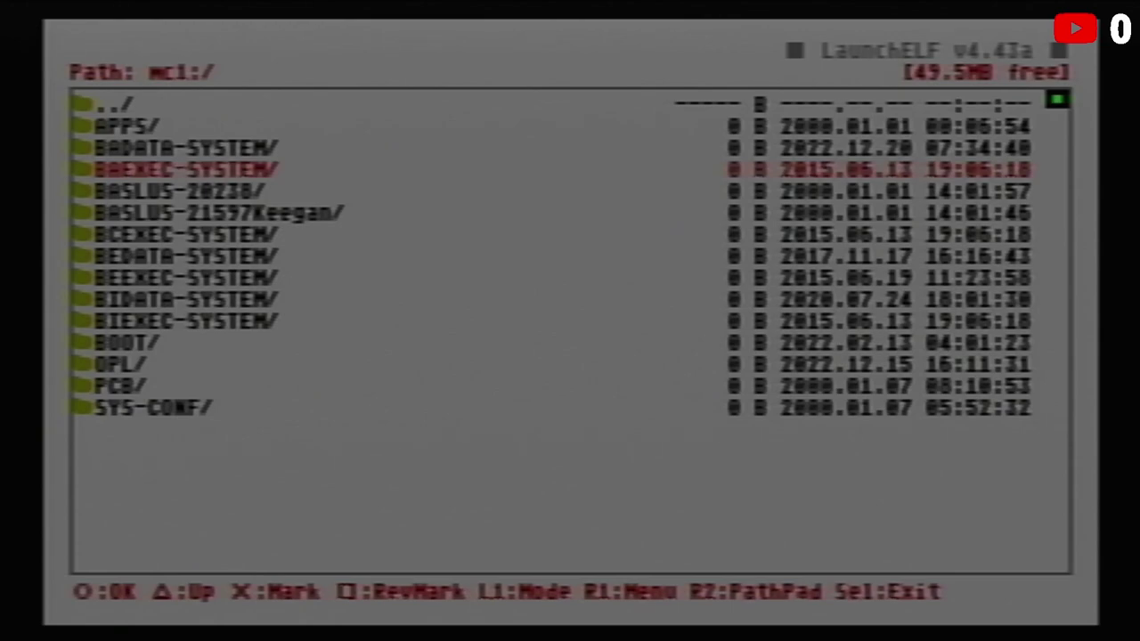
{"action": "key", "text": "Up"}
{"action": "key", "text": "Up"}
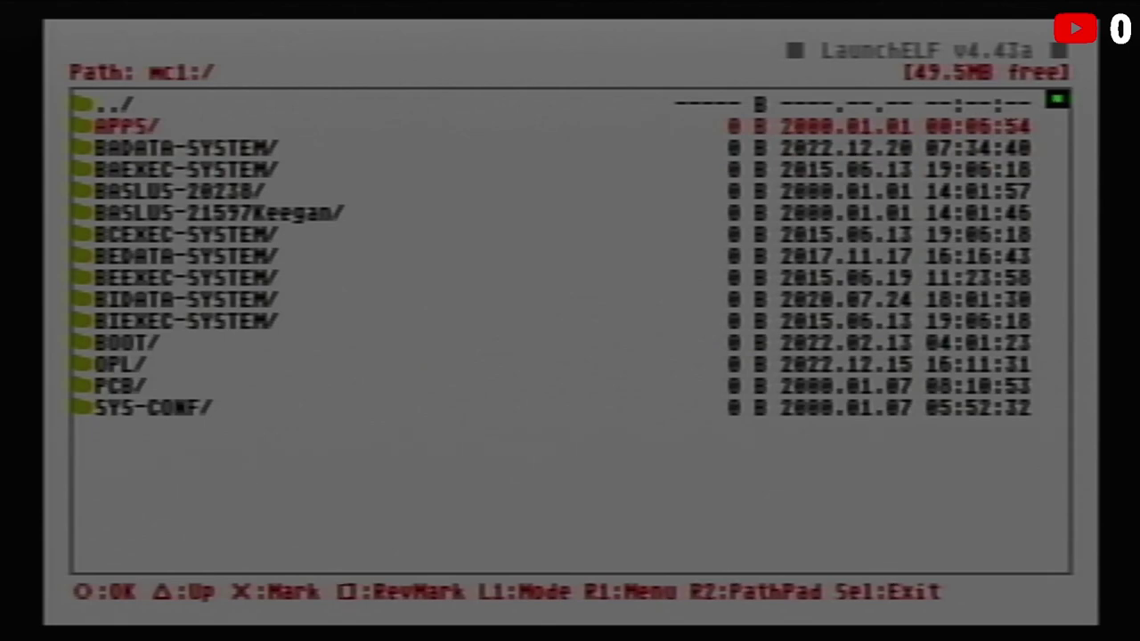
{"action": "key", "text": "Return"}
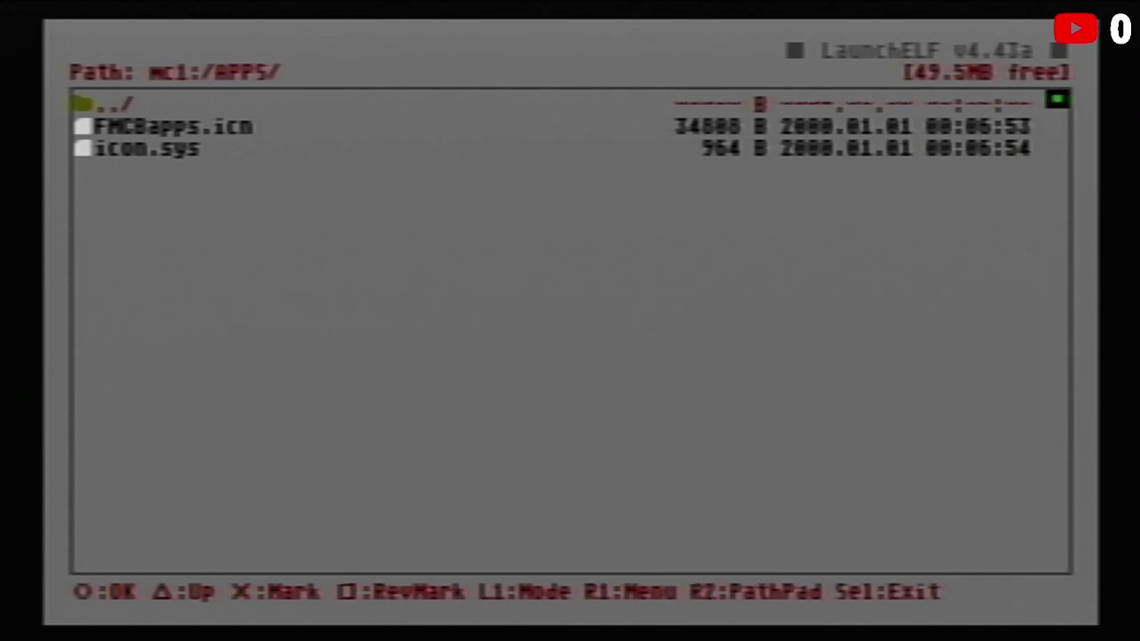
{"action": "key", "text": "Return"}
- Open the BOOT folder on the memory card mc1:/
{"action": "key", "text": "Down"}
{"action": "key", "text": "Down"}
{"action": "key", "text": "Down"}
{"action": "key", "text": "Down"}
{"action": "key", "text": "Down"}
{"action": "key", "text": "Down"}
{"action": "key", "text": "Down"}
{"action": "key", "text": "Down"}
{"action": "key", "text": "Down"}
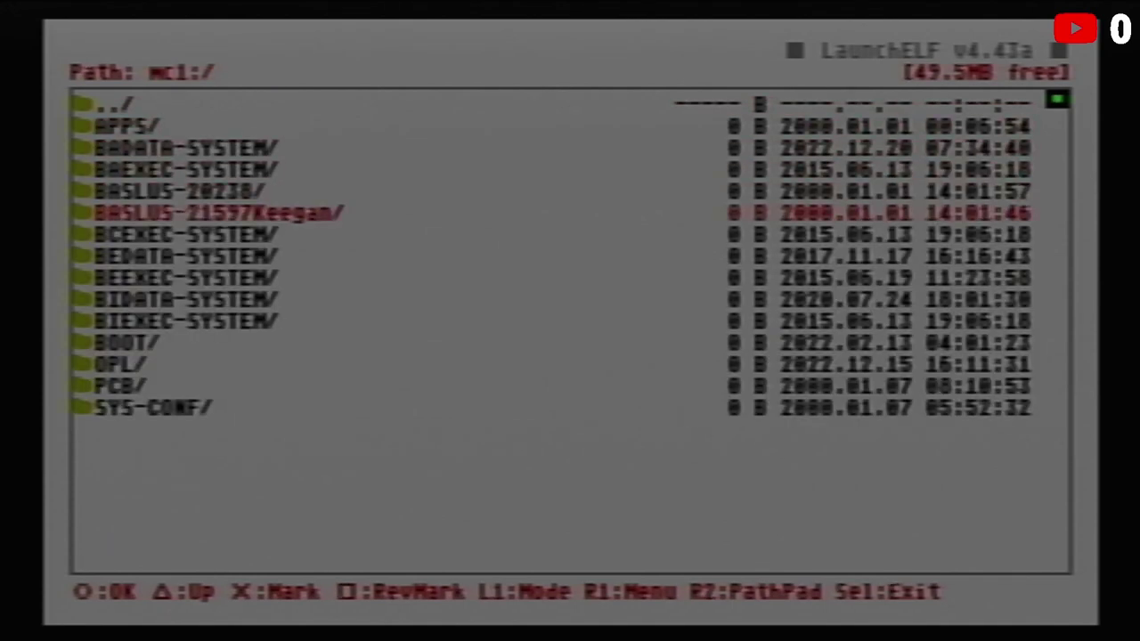
{"action": "key", "text": "Down"}
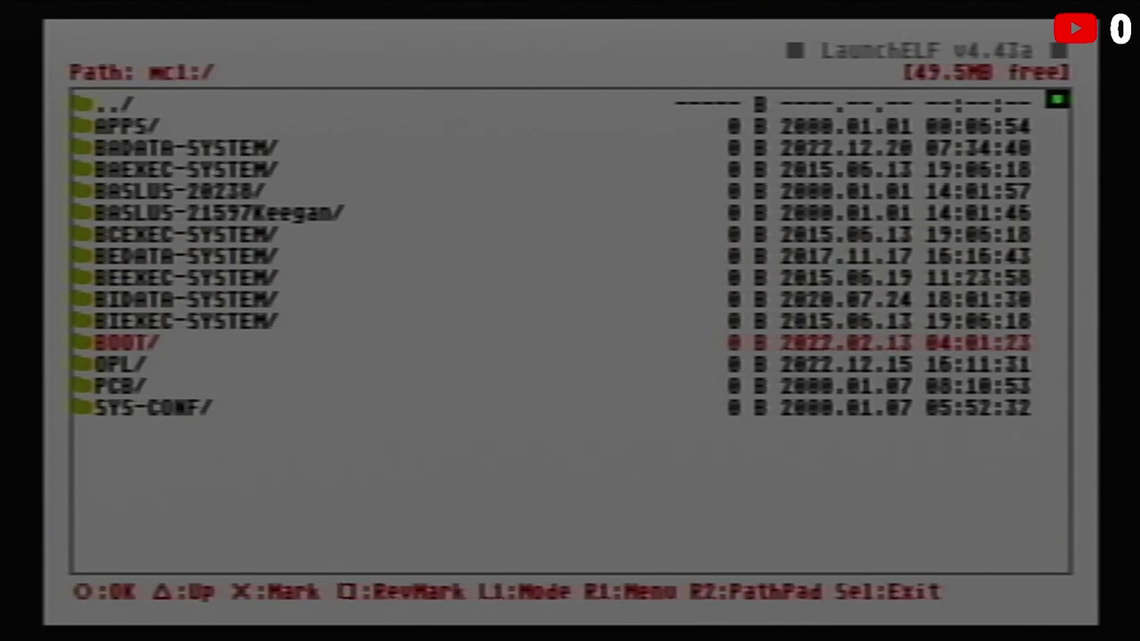
{"action": "key", "text": "Return"}
- Paste the copied BOOT.ELF into mc1:/BOOT/ over the existing BOOT.ELF
{"action": "key", "text": "Down"}
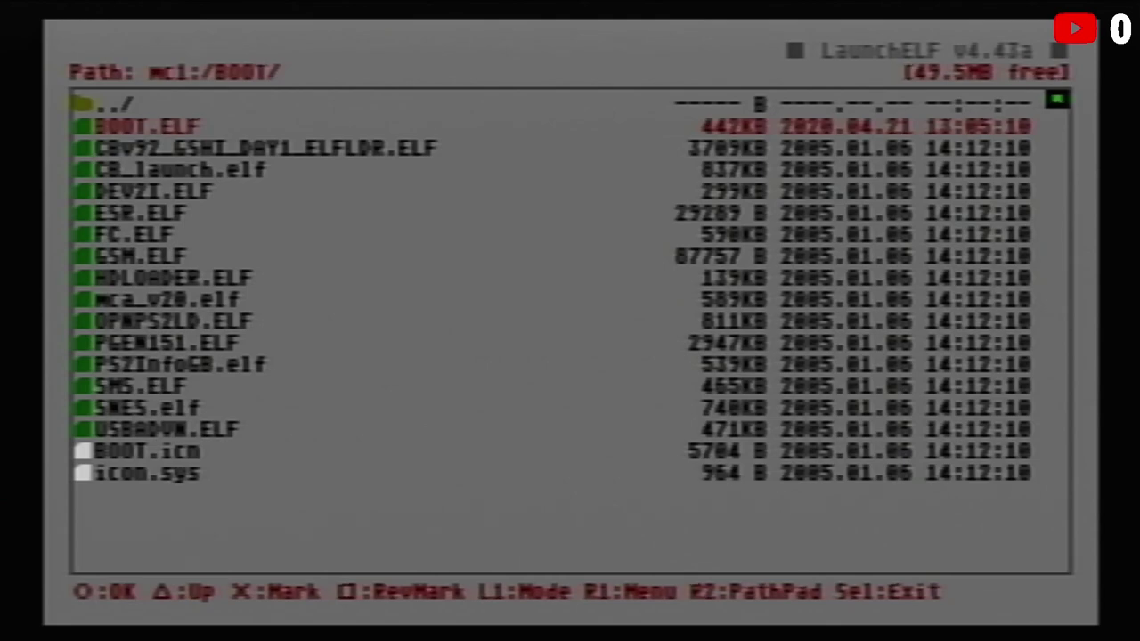
{"action": "key", "text": "R1"}
{"action": "key", "text": "Down"}
{"action": "key", "text": "Down"}
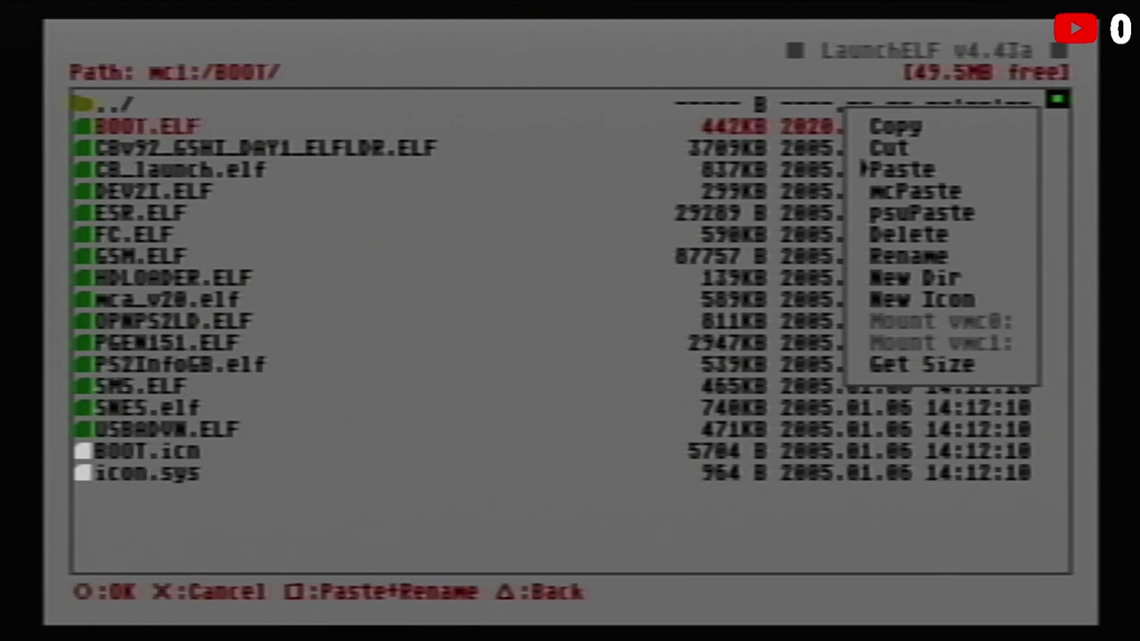
{"action": "key", "text": "Return"}
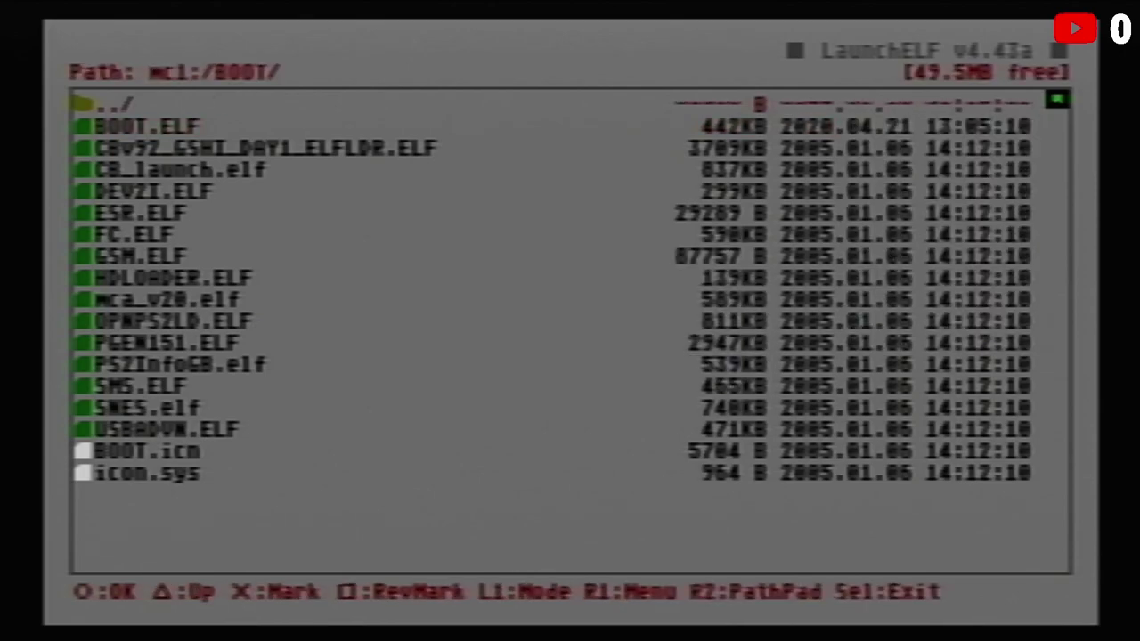
- Look through the ELF files in mc1:/BOOT/, ending on BOOT.ELF
{"action": "key", "text": "Down"}
{"action": "key", "text": "Down"}
{"action": "key", "text": "Down"}
{"action": "key", "text": "Down"}
{"action": "key", "text": "Down"}
{"action": "key", "text": "Down"}
{"action": "key", "text": "Down"}
{"action": "key", "text": "Down"}
{"action": "key", "text": "Down"}
{"action": "key", "text": "Down"}
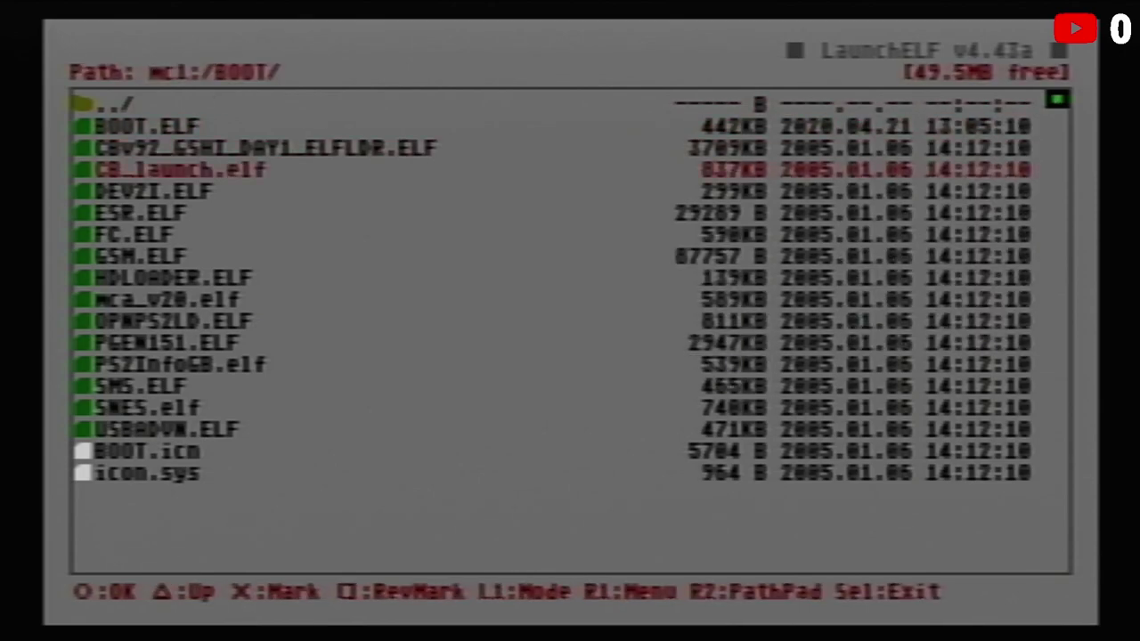
{"action": "key", "text": "Up"}
{"action": "key", "text": "Up"}
{"action": "key", "text": "Up"}
{"action": "key", "text": "Up"}
{"action": "key", "text": "Up"}
{"action": "key", "text": "Up"}
{"action": "key", "text": "Up"}
{"action": "key", "text": "Up"}
{"action": "key", "text": "Down"}
{"action": "key", "text": "Down"}
{"action": "key", "text": "Down"}
{"action": "key", "text": "Down"}
{"action": "key", "text": "Down"}
{"action": "key", "text": "Down"}
{"action": "key", "text": "Down"}
{"action": "key", "text": "Down"}
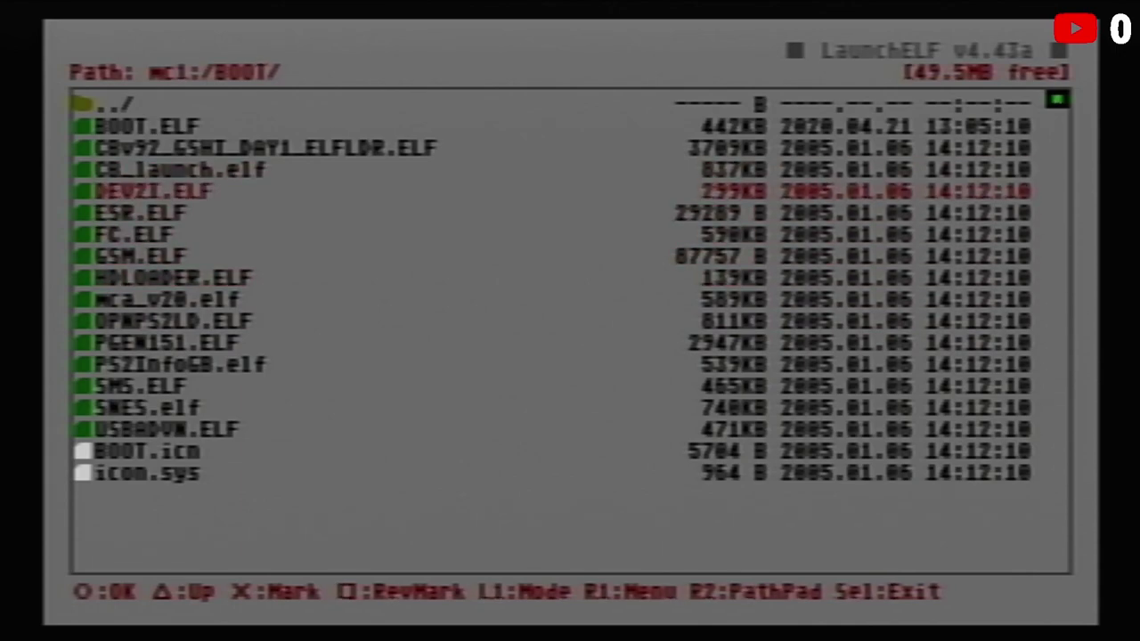
{"action": "key", "text": "Down"}
{"action": "key", "text": "Down"}
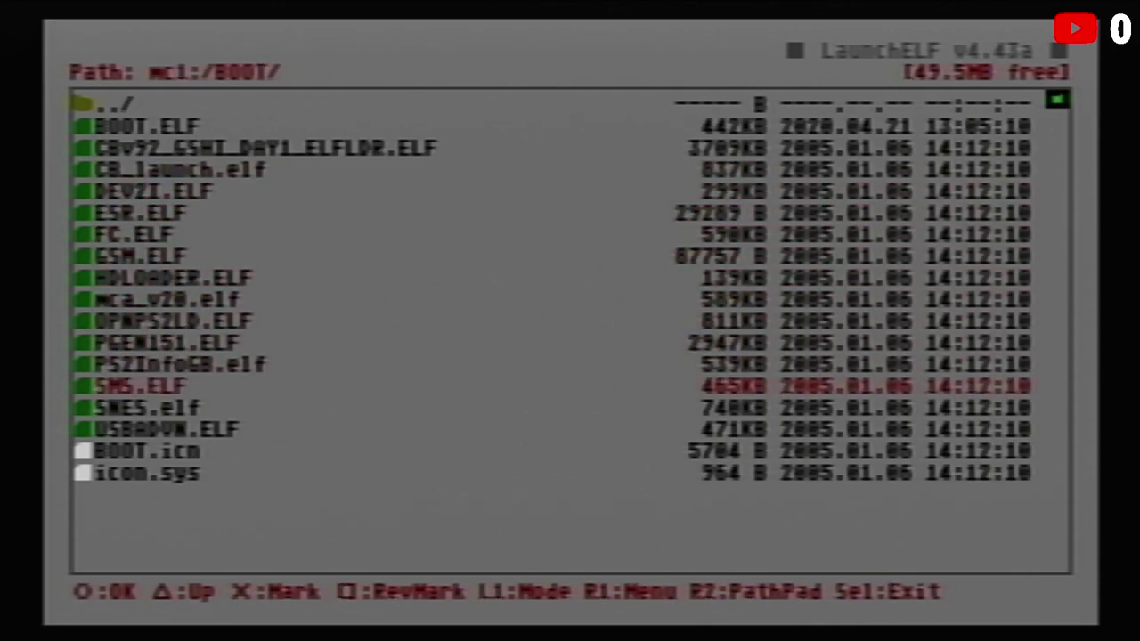
{"action": "key", "text": "Up"}
{"action": "key", "text": "Up"}
{"action": "key", "text": "Up"}
{"action": "key", "text": "Up"}
{"action": "key", "text": "Up"}
{"action": "key", "text": "Up"}
{"action": "key", "text": "Up"}
{"action": "key", "text": "Up"}
{"action": "key", "text": "Up"}
{"action": "key", "text": "Up"}
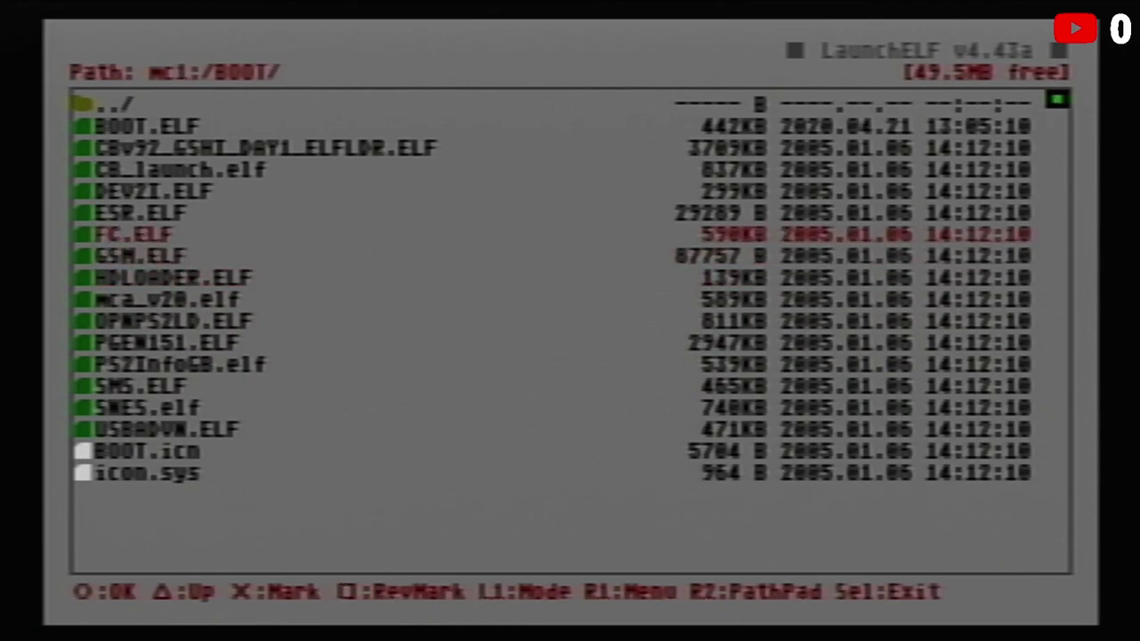
{"action": "key", "text": "Up"}
{"action": "key", "text": "Up"}
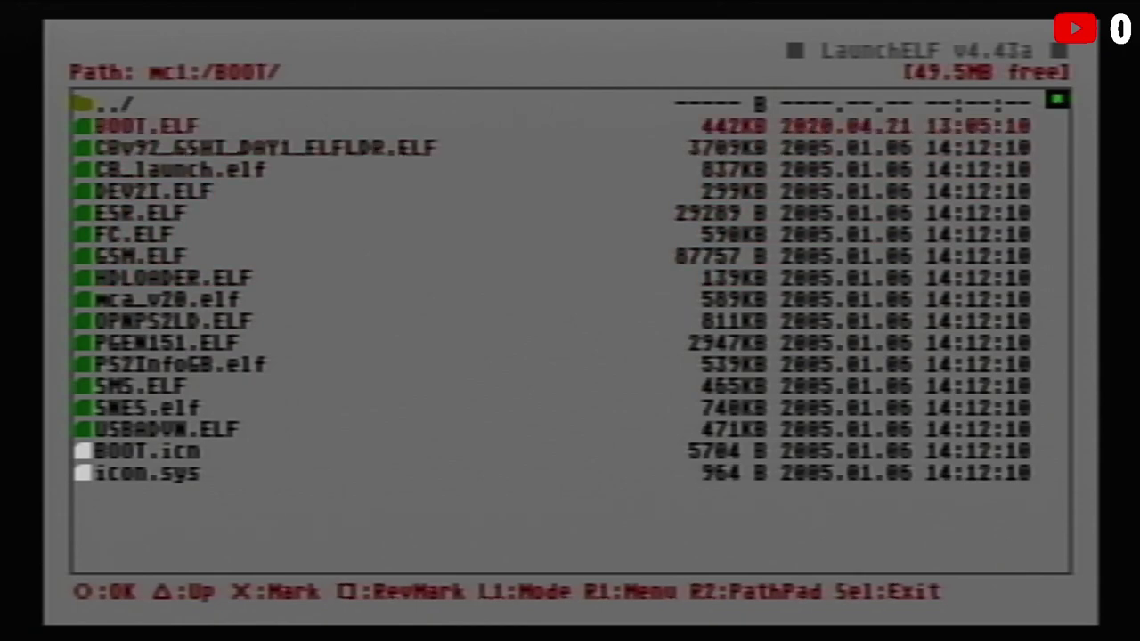